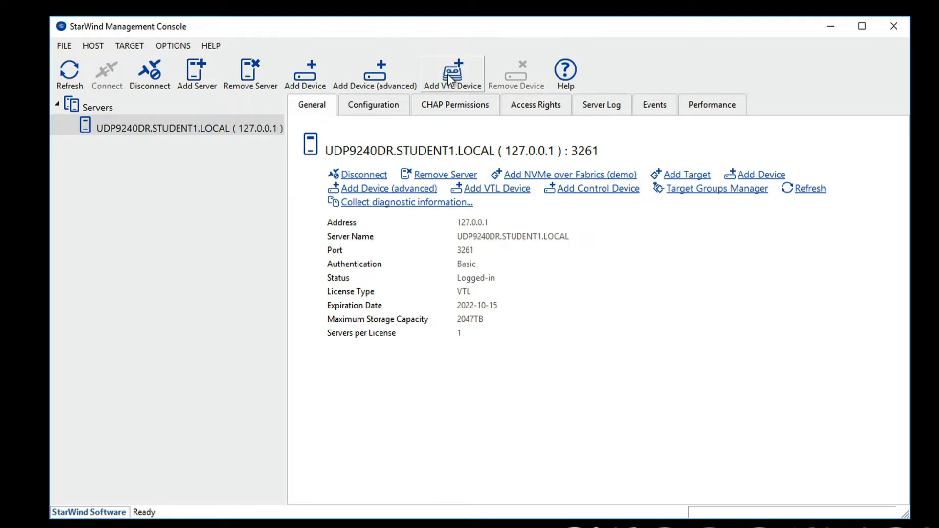
Start a new VTL device named VTL2 and set its location to the V drive
left_click(452, 78)
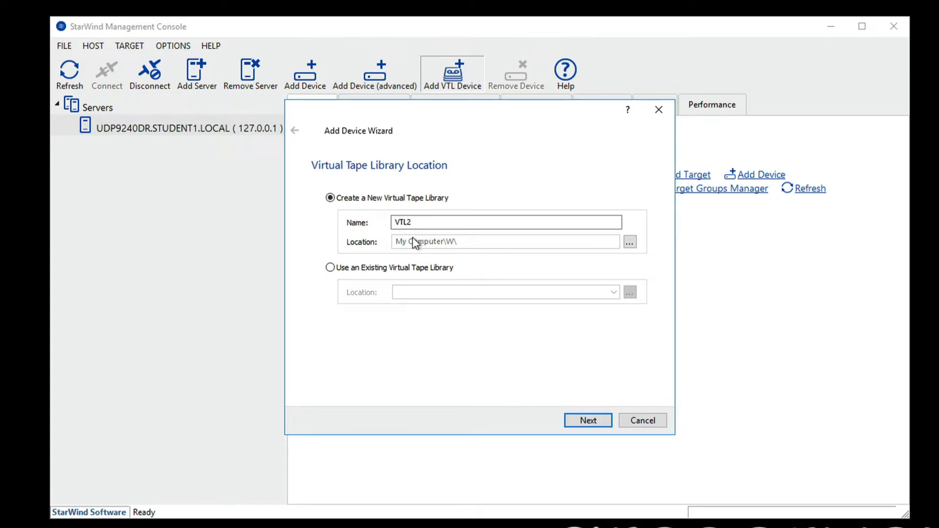
left_click(630, 243)
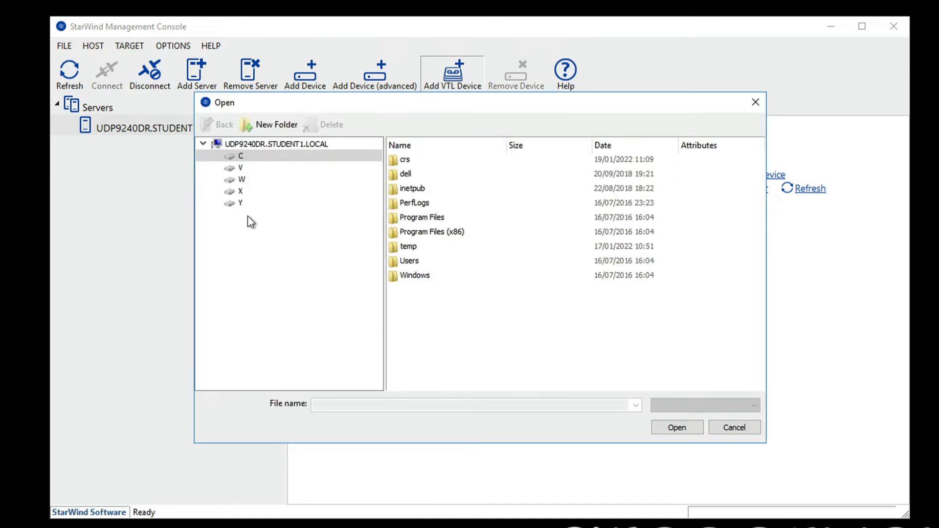
left_click(241, 172)
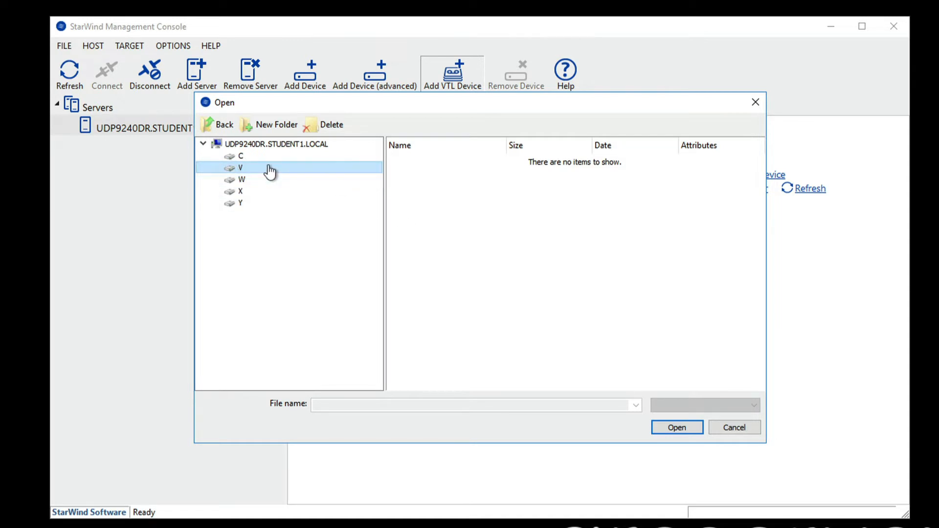
left_click(679, 426)
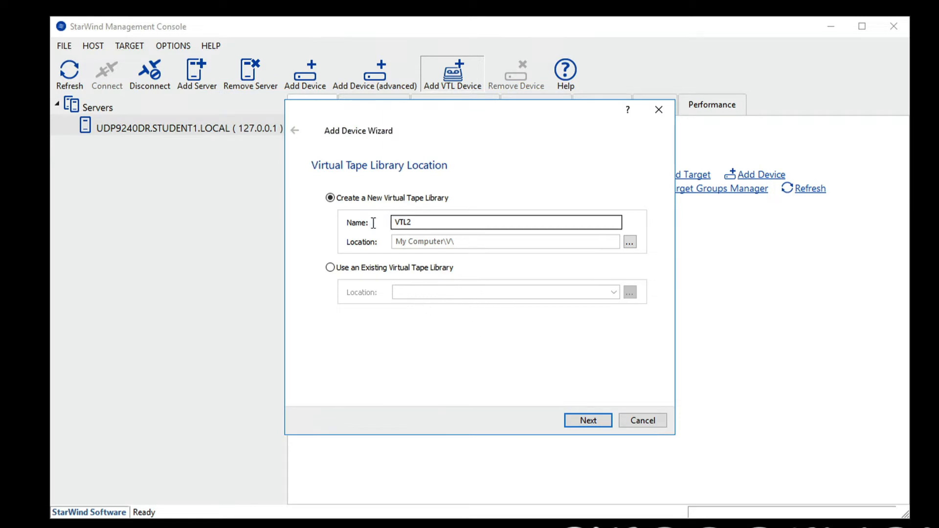
left_click(589, 420)
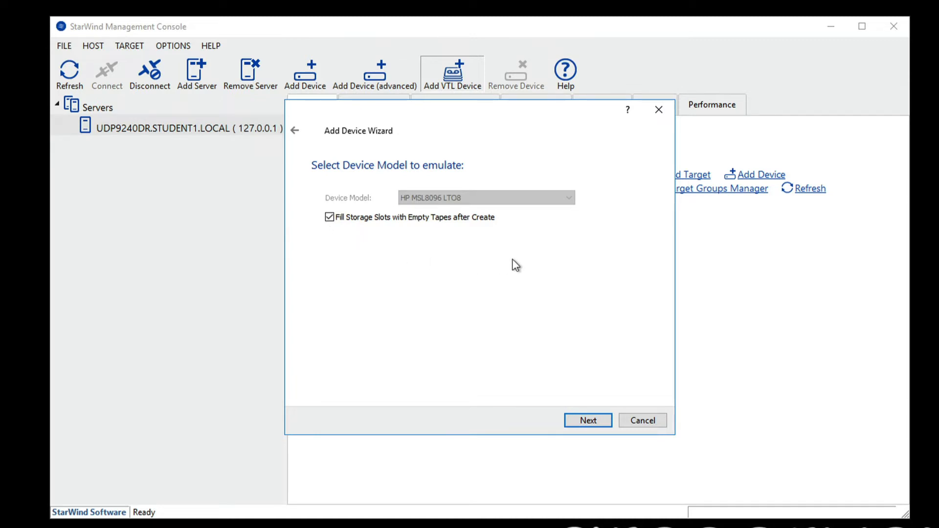
Turn off filling storage slots with empty tapes and create VTL2 on a new target with the default parameters
left_click(329, 217)
left_click(588, 420)
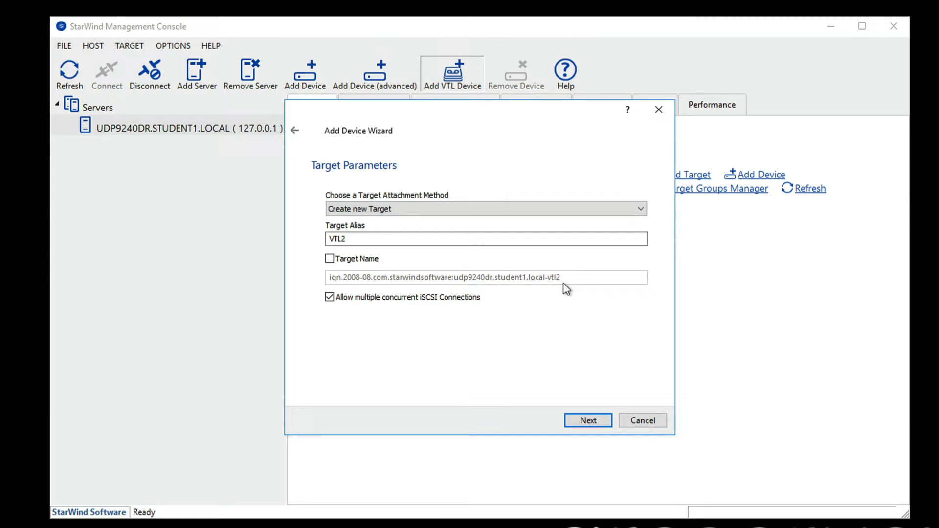
left_click(587, 422)
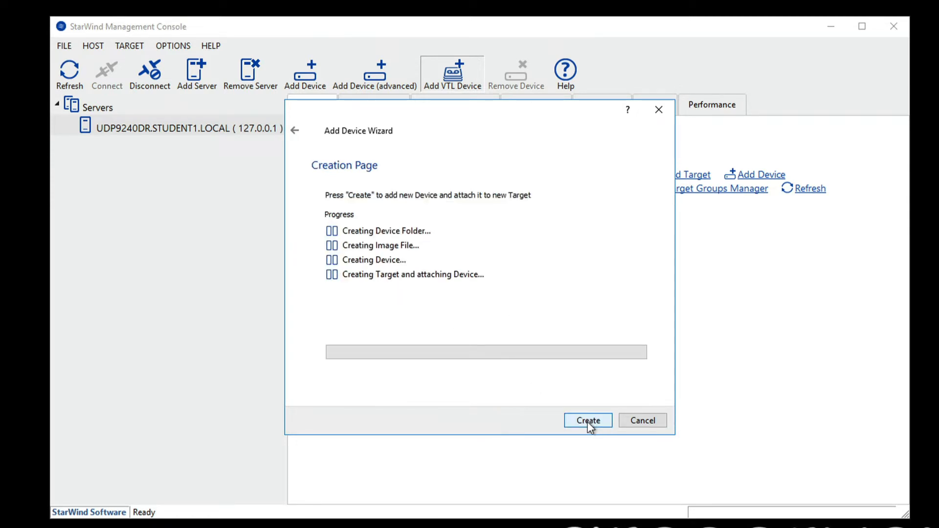
left_click(588, 422)
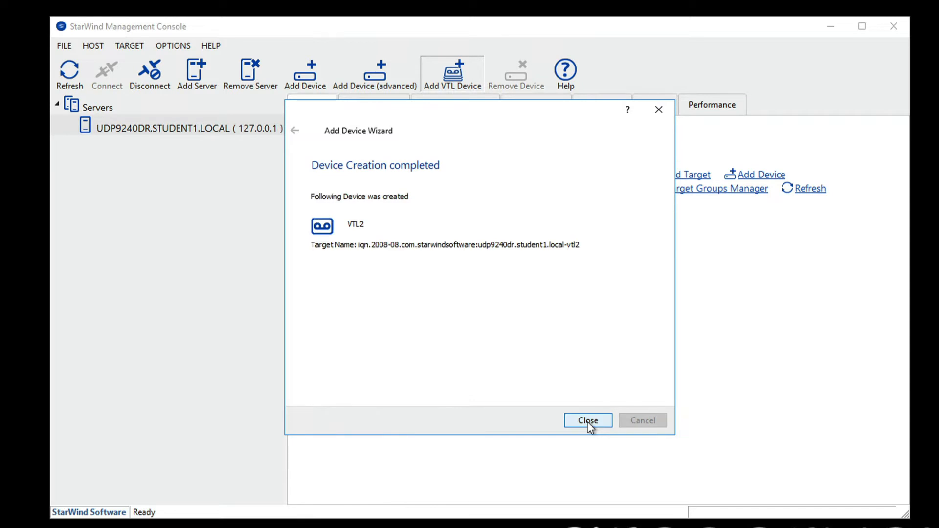
left_click(587, 422)
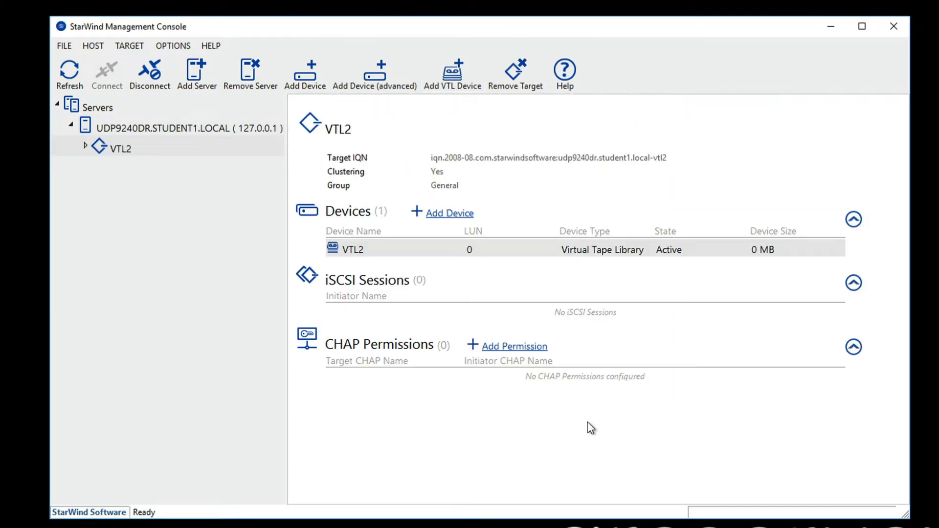
Open the VTL2 device under its target and start creating tapes without a custom path to the tape files
left_click(83, 147)
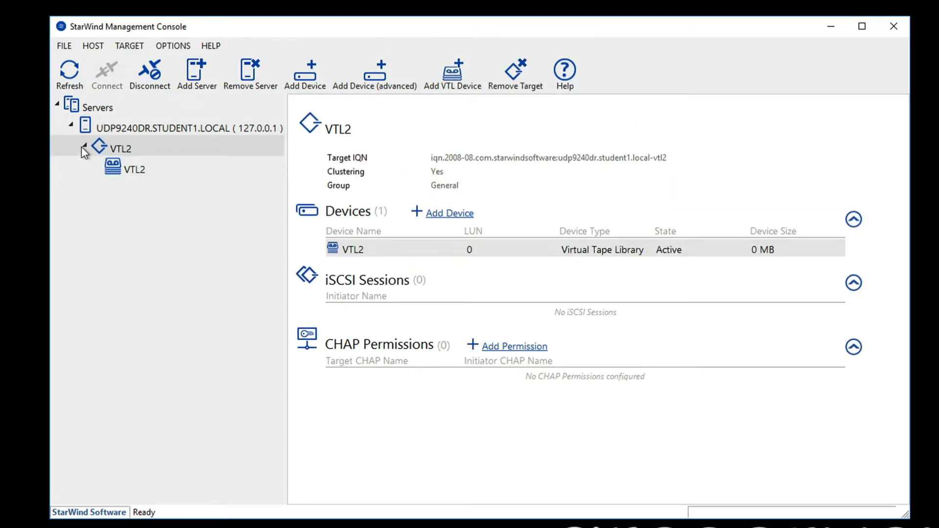
left_click(131, 173)
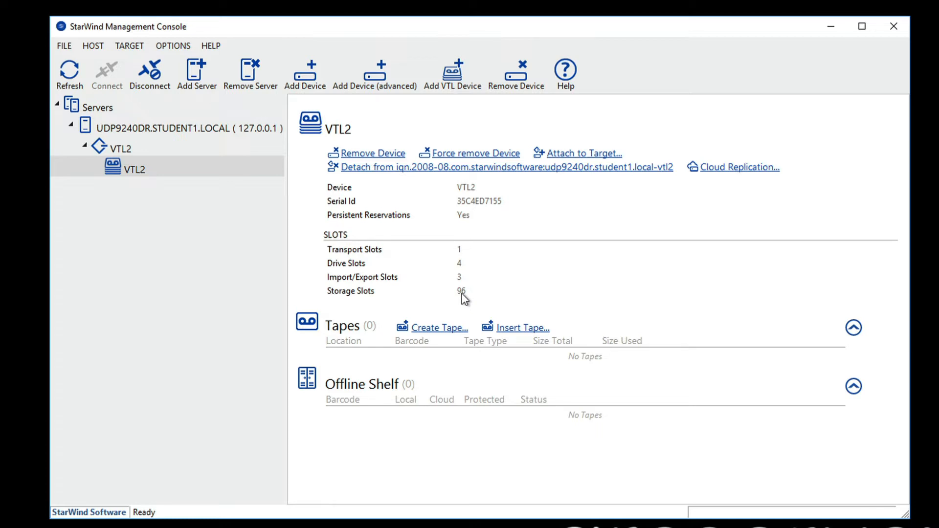
left_click(427, 328)
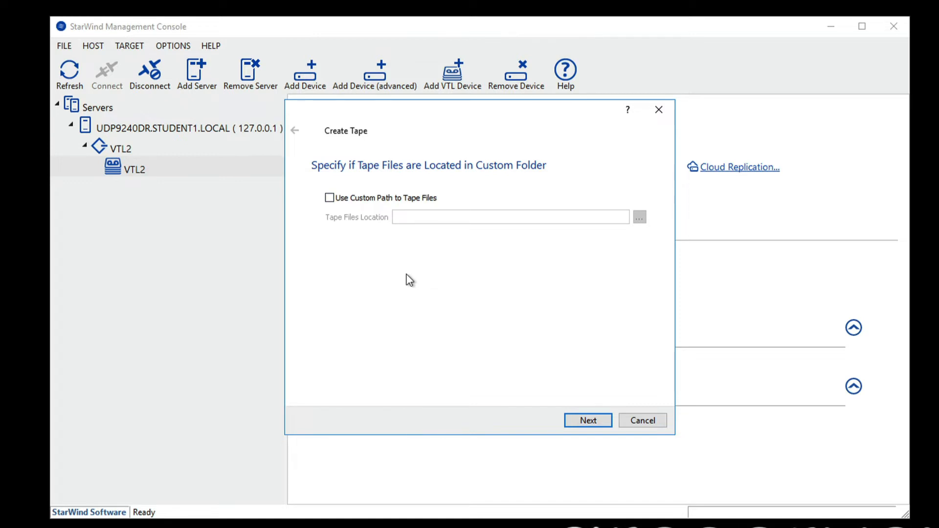
left_click(579, 421)
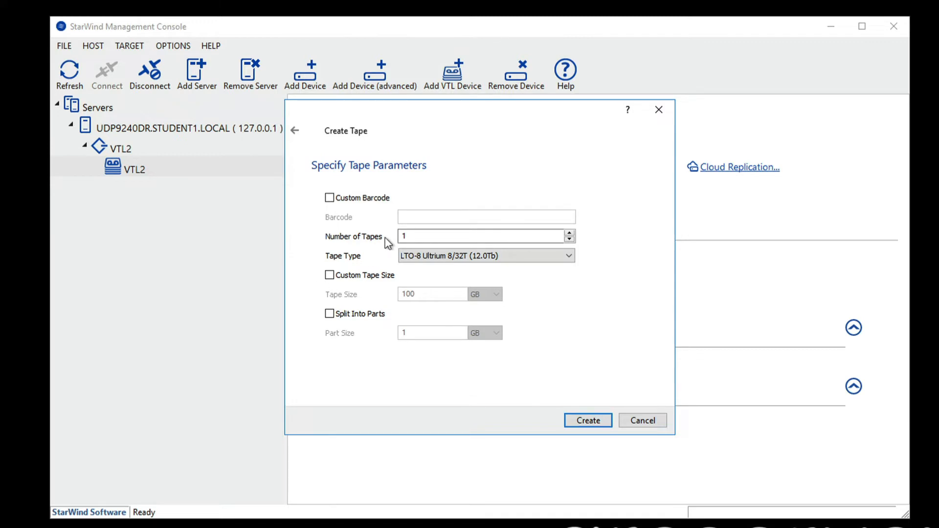
Give the tapes the custom barcode prefix ARC and set the number of tapes to 96
left_click(329, 198)
left_click(423, 217)
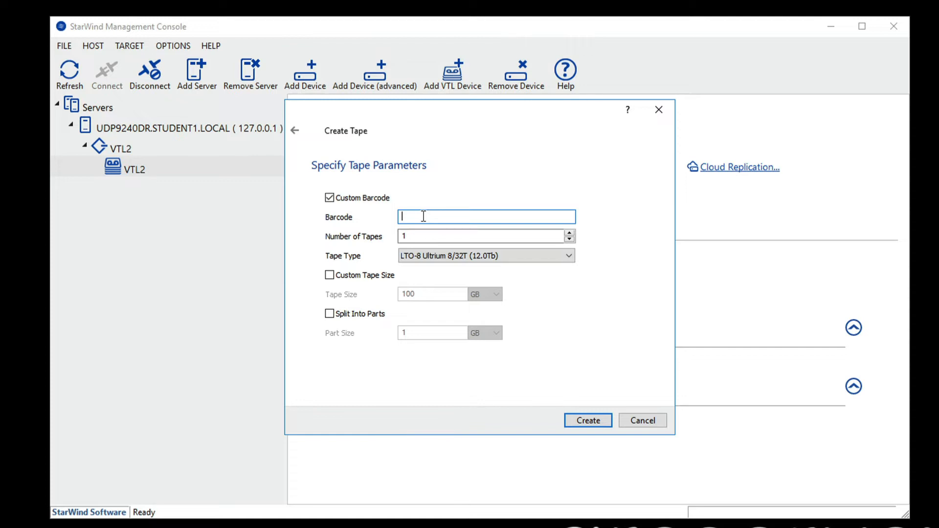
type("ARC")
left_click_drag(440, 237, 364, 237)
type("96")
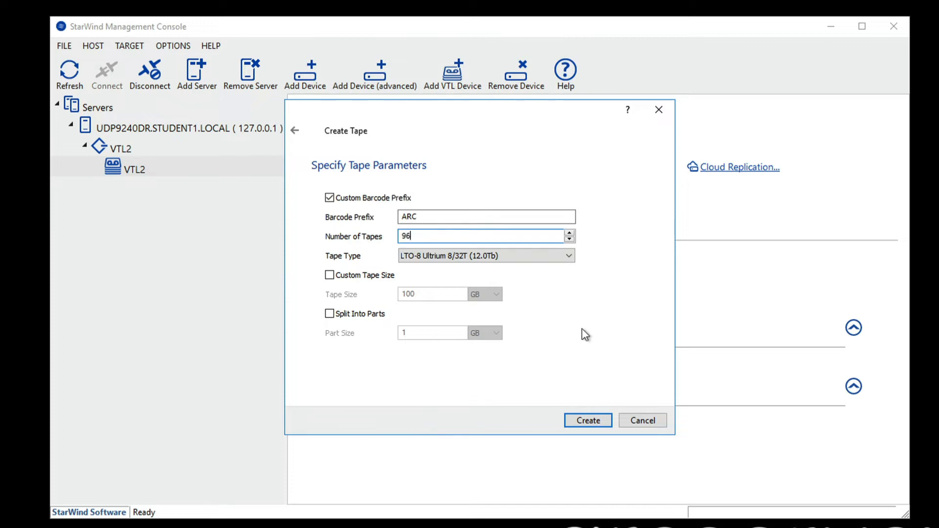
Choose the LTO-8 Ultrium 8/32T (12.0Tb) tape type, enable splitting into parts, and create the tapes
left_click(569, 255)
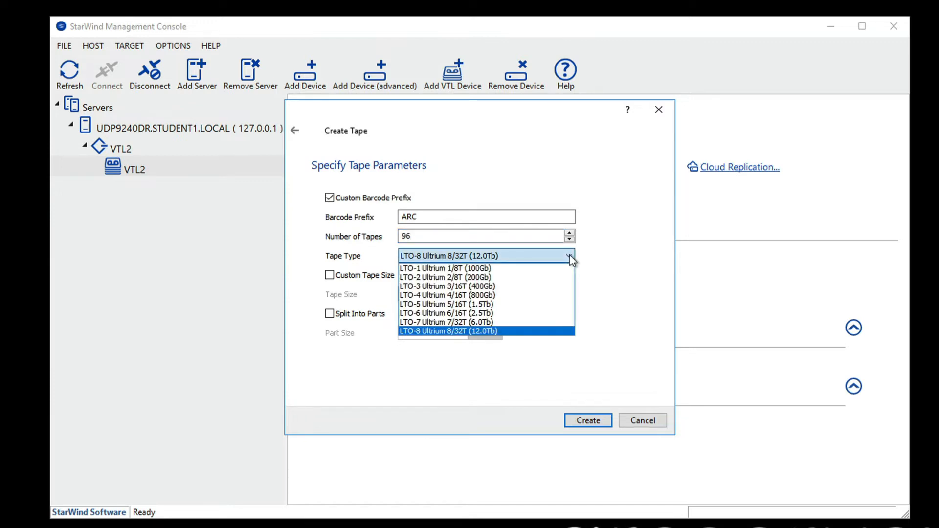
left_click(484, 331)
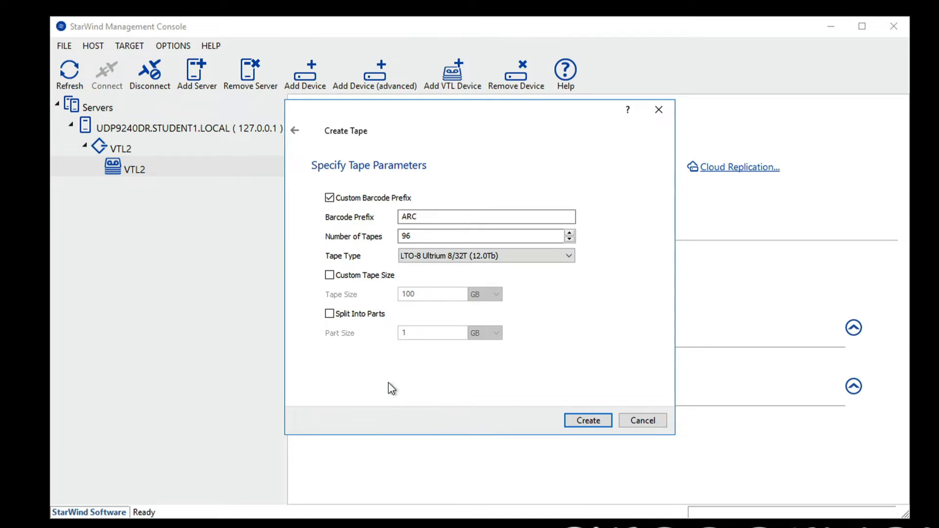
left_click(329, 315)
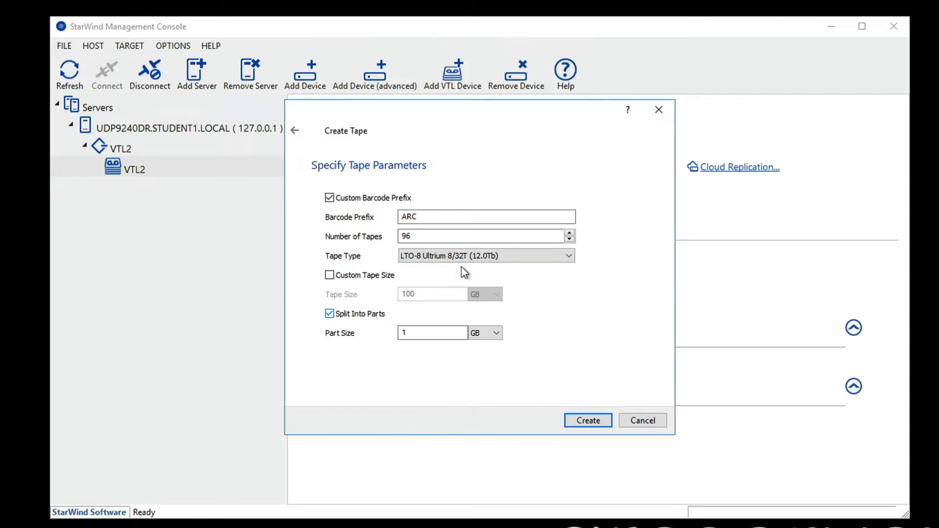
left_click(488, 333)
left_click(476, 364)
left_click(588, 420)
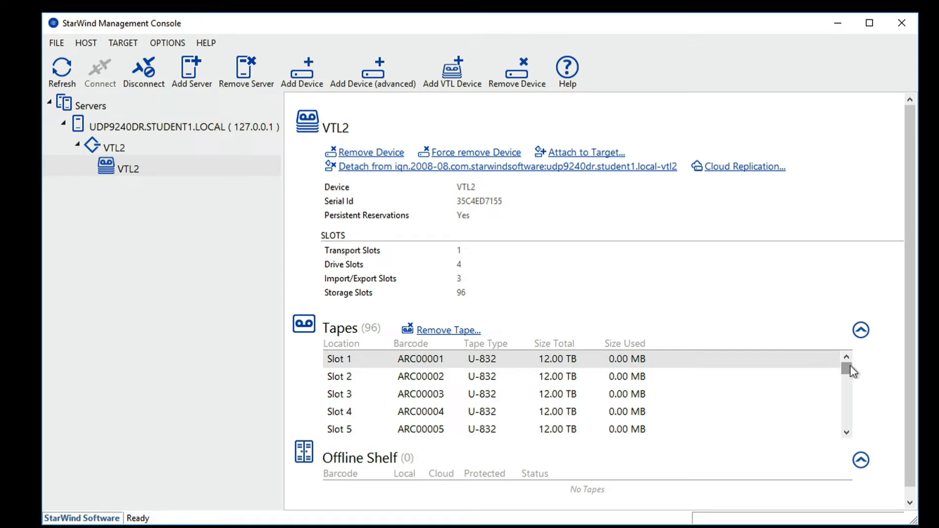
Review the VTL2 tape list and start cloud replication setup with Amazon S3 and Amazon Glacier as the target
left_click_drag(849, 370, 860, 348)
mouse_move(845, 370)
left_mouse_down()
mouse_move(849, 414)
mouse_move(837, 419)
mouse_move(841, 360)
left_mouse_up()
left_click(731, 168)
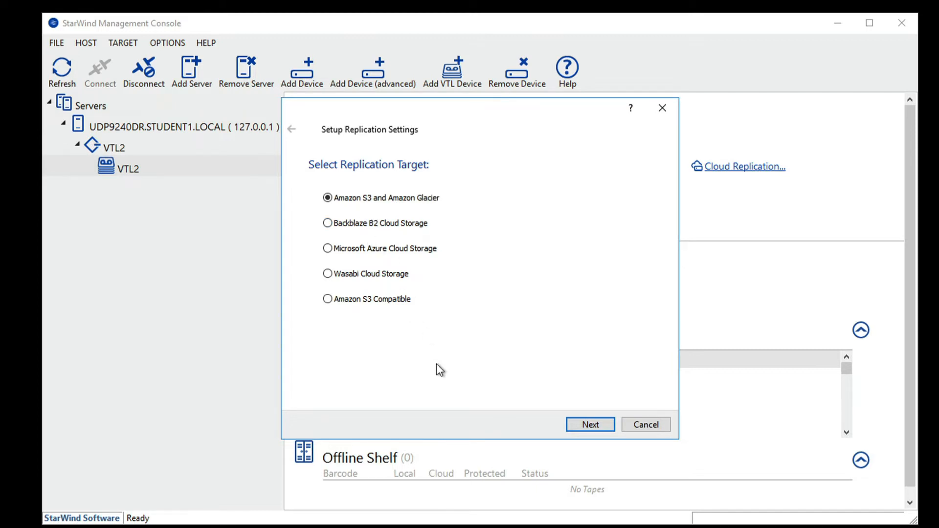
left_click(590, 425)
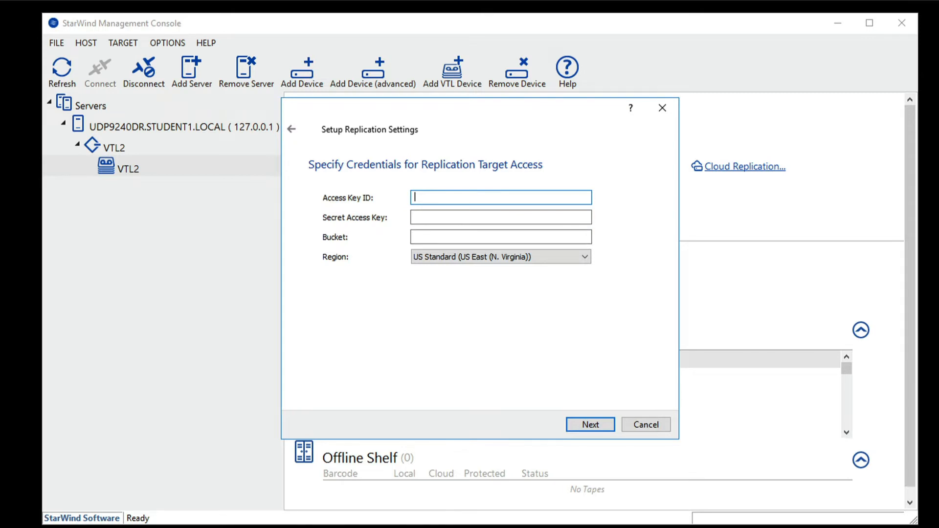
left_click(477, 2)
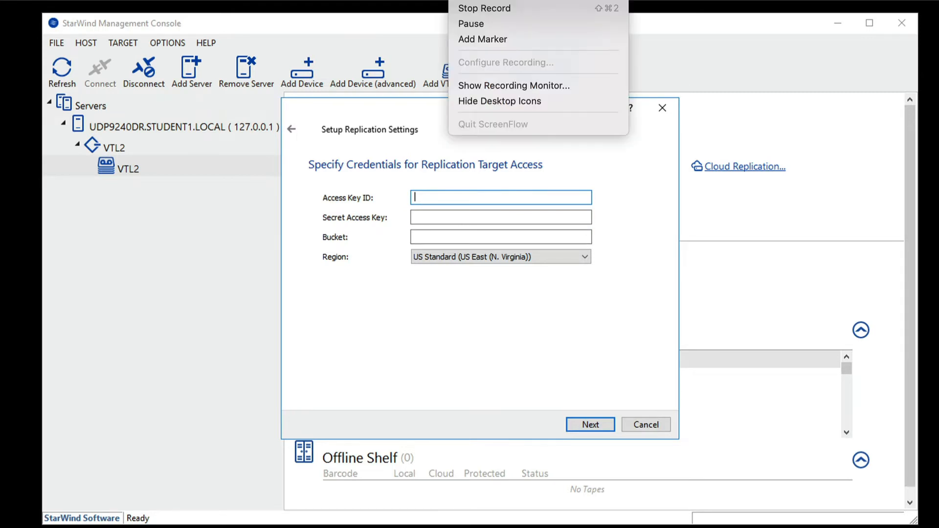
left_click(477, 9)
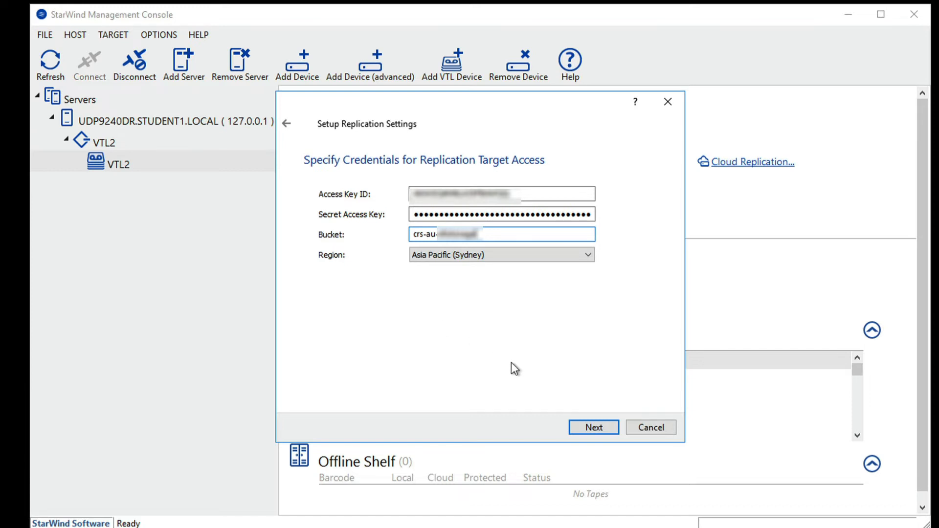
Submit the access credentials and bucket for the Asia Pacific (Sydney) region and agree to delete the bucket's existing rules
left_click(594, 429)
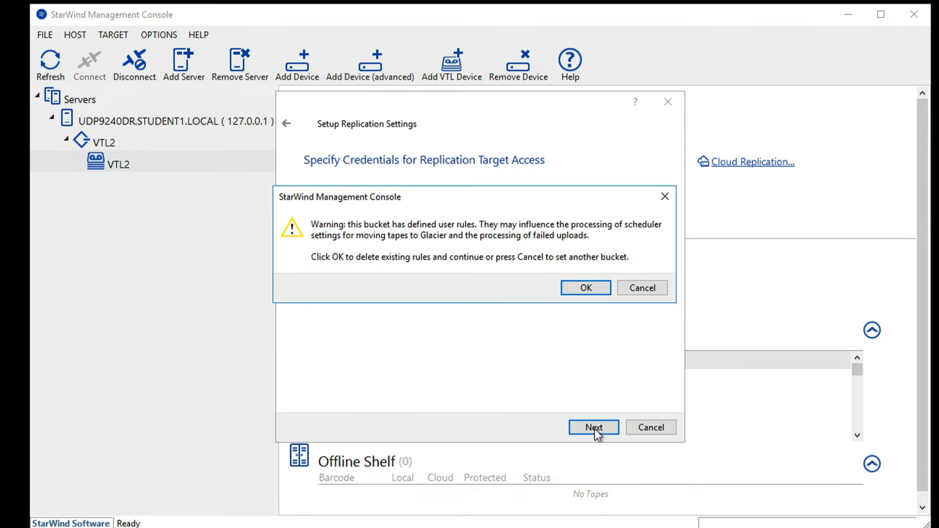
left_click(585, 288)
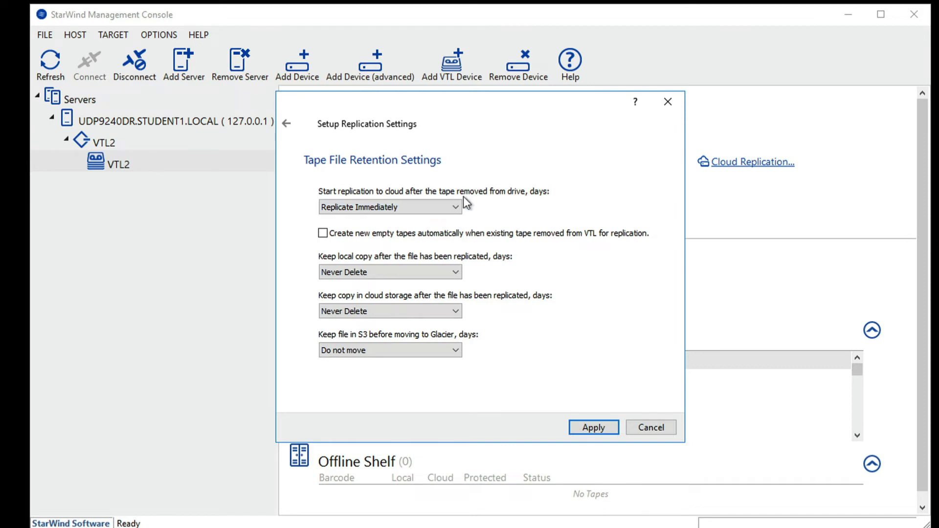
left_click(453, 209)
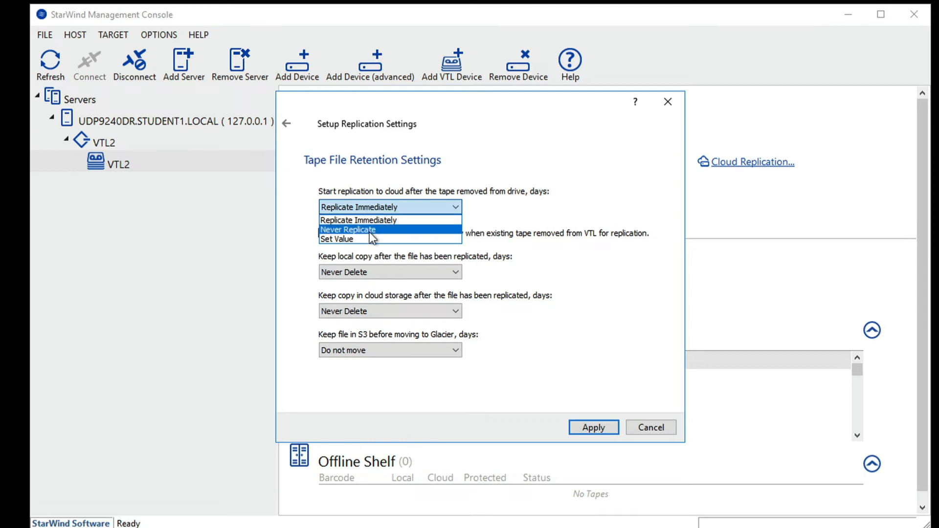
left_click(349, 239)
left_click(520, 207)
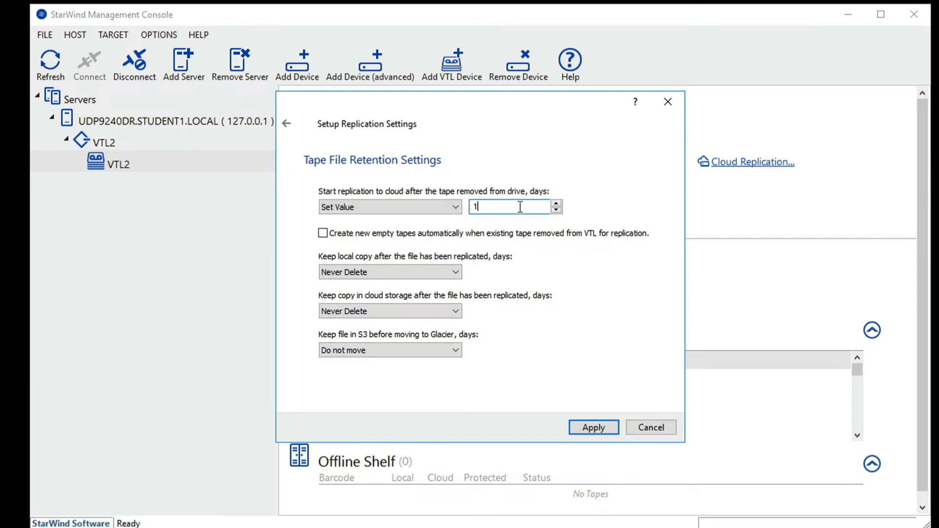
left_click_drag(520, 207, 452, 207)
left_click(455, 207)
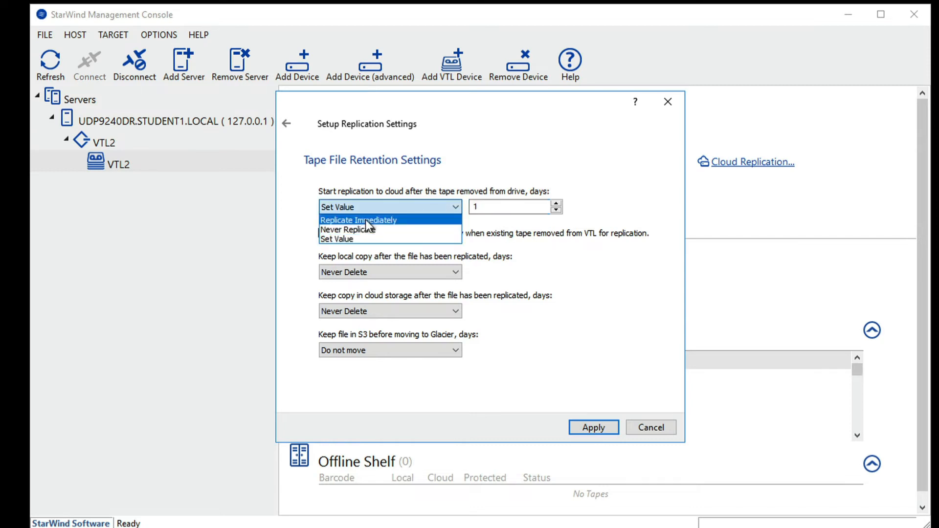
left_click(368, 221)
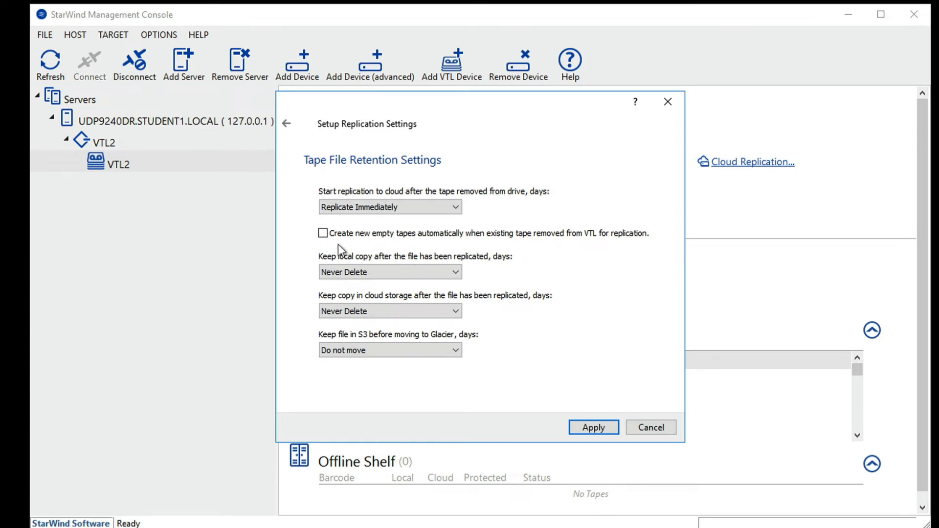
left_click(323, 233)
left_click(323, 234)
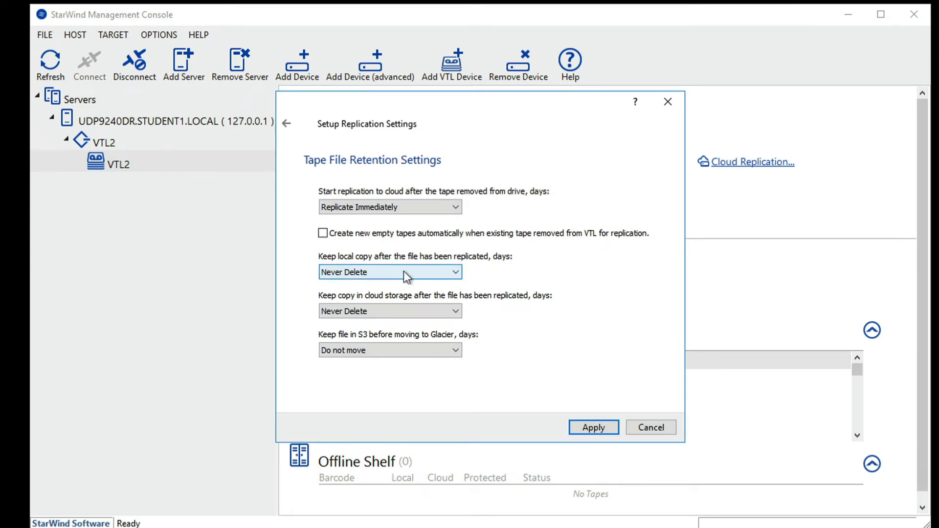
Set the local copy to be kept for 30 days after the file has been replicated
left_click(456, 273)
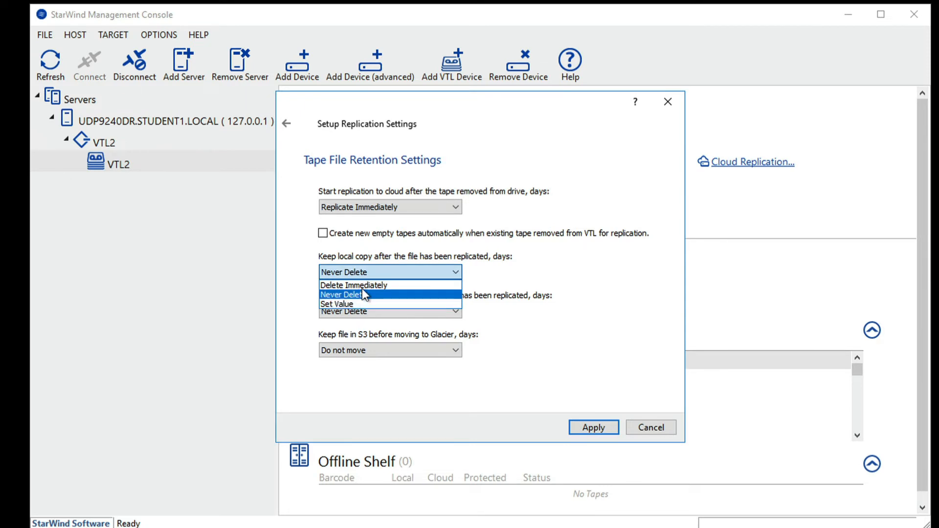
left_click(382, 287)
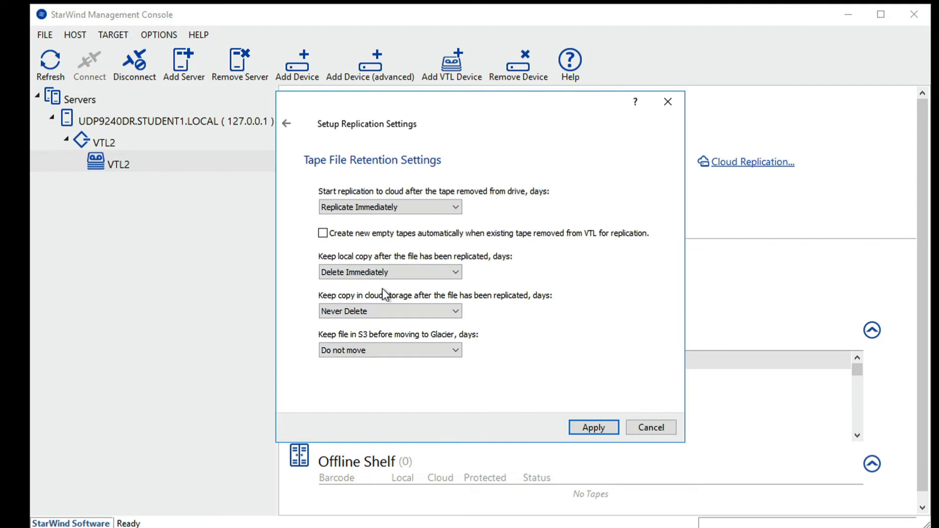
left_click(455, 277)
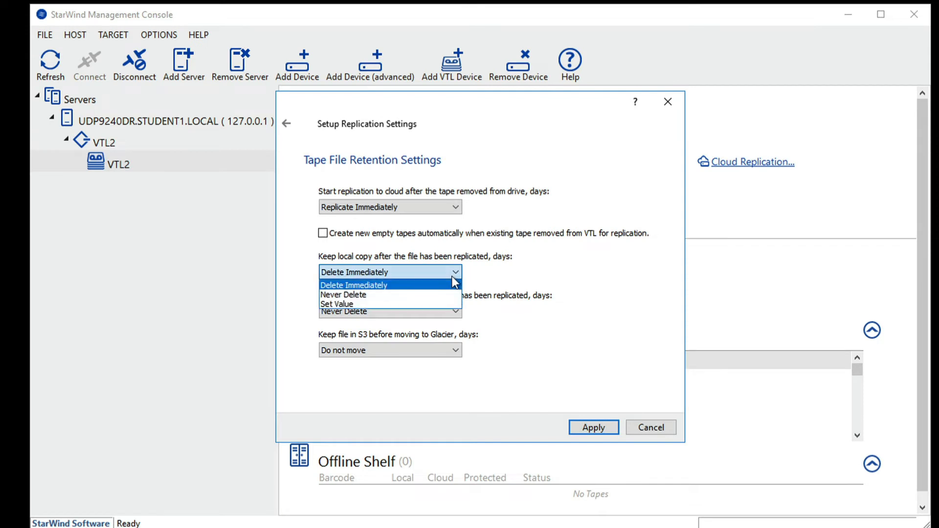
left_click(357, 307)
left_click_drag(480, 272, 428, 267)
type("30")
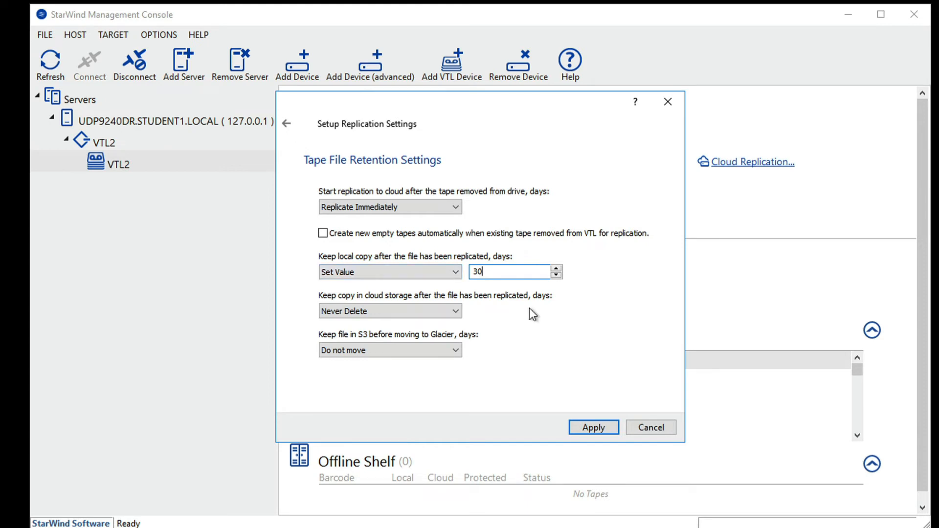
Try a set number of days for keeping the cloud storage copy and return the option to Never Delete
left_click(450, 312)
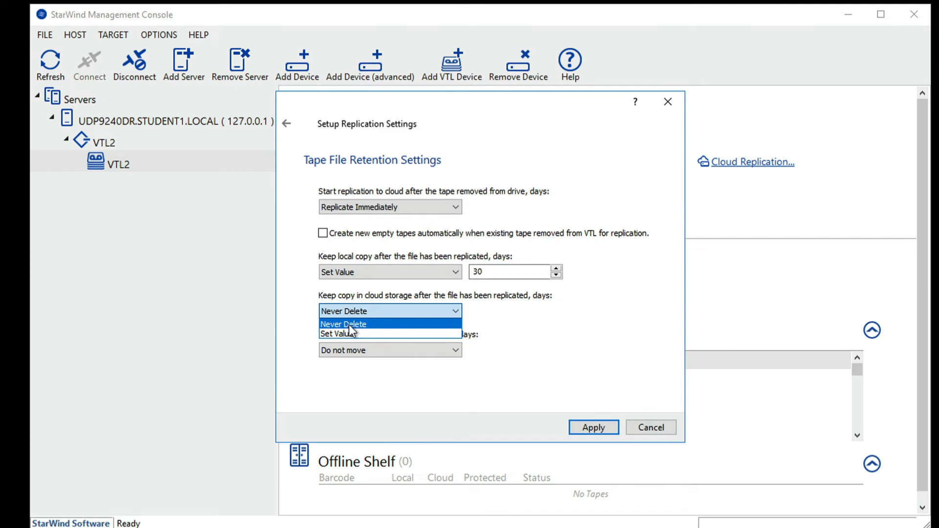
left_click(342, 336)
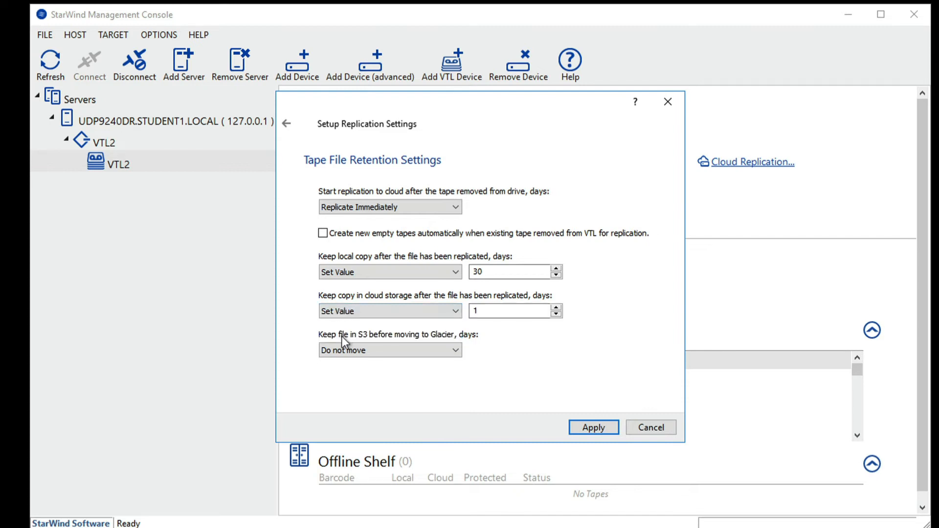
left_click(455, 316)
left_click(367, 323)
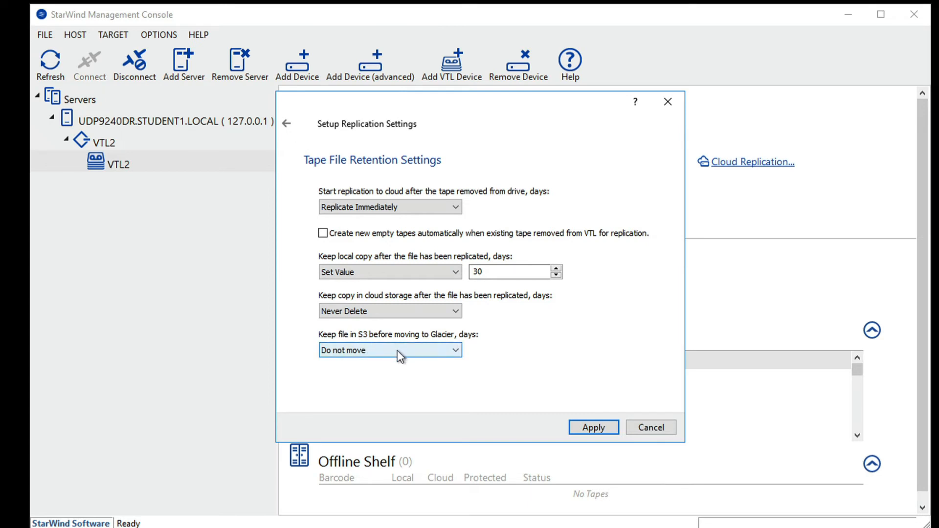
Try Move During the Day, Do not move and a 30-day value for keeping files in S3 before moving to Glacier
left_click(452, 350)
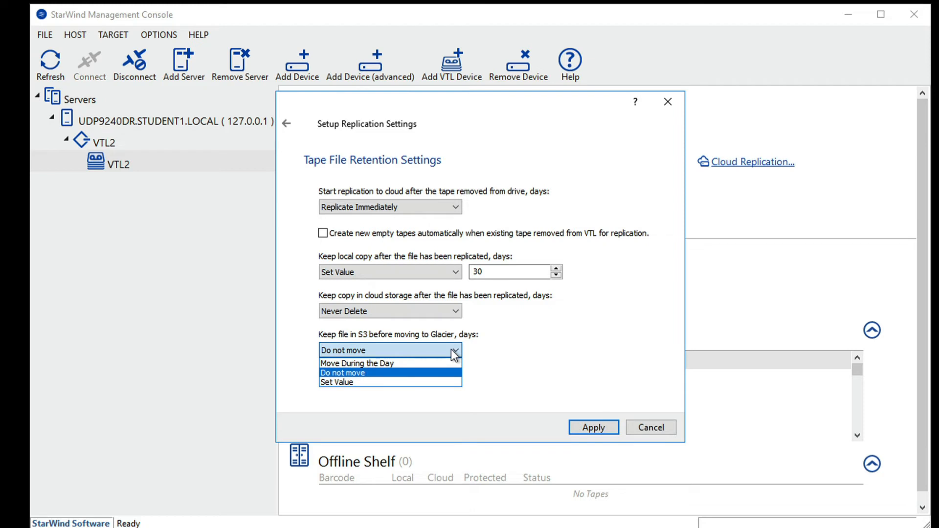
left_click(383, 364)
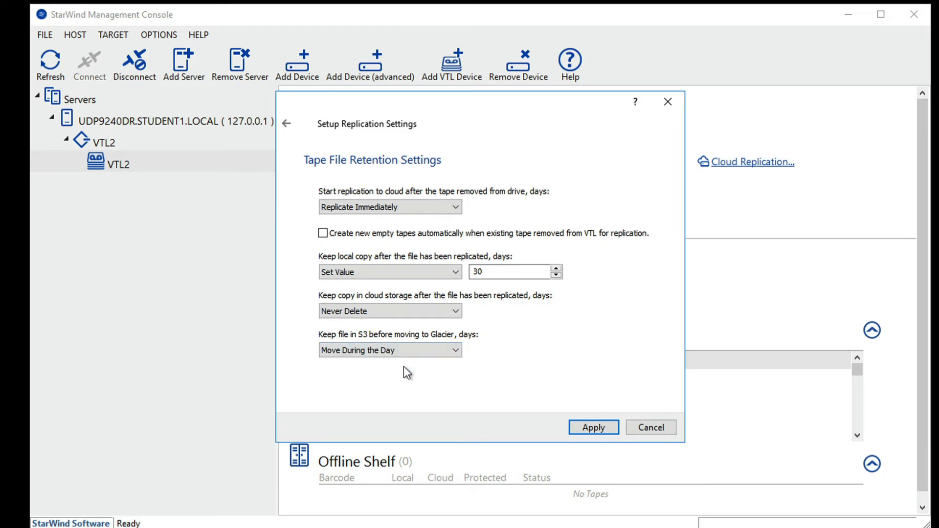
left_click(455, 360)
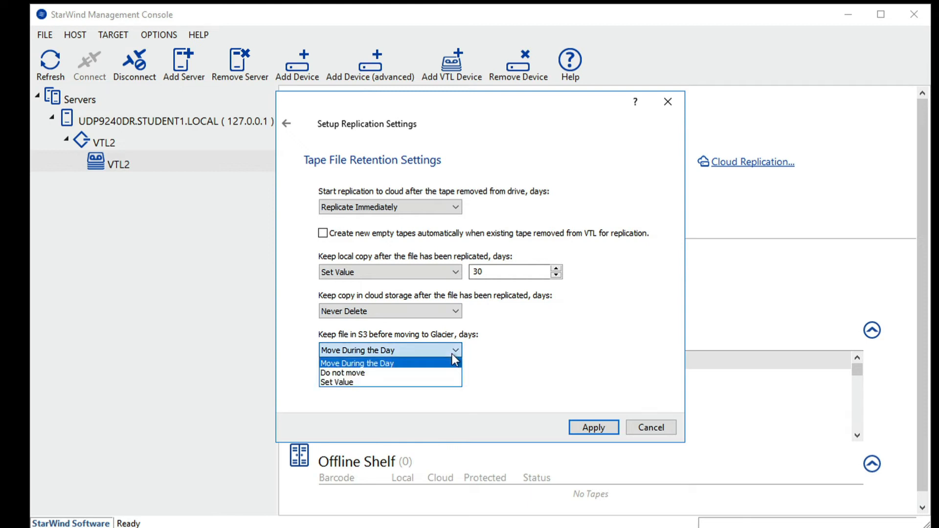
left_click(412, 373)
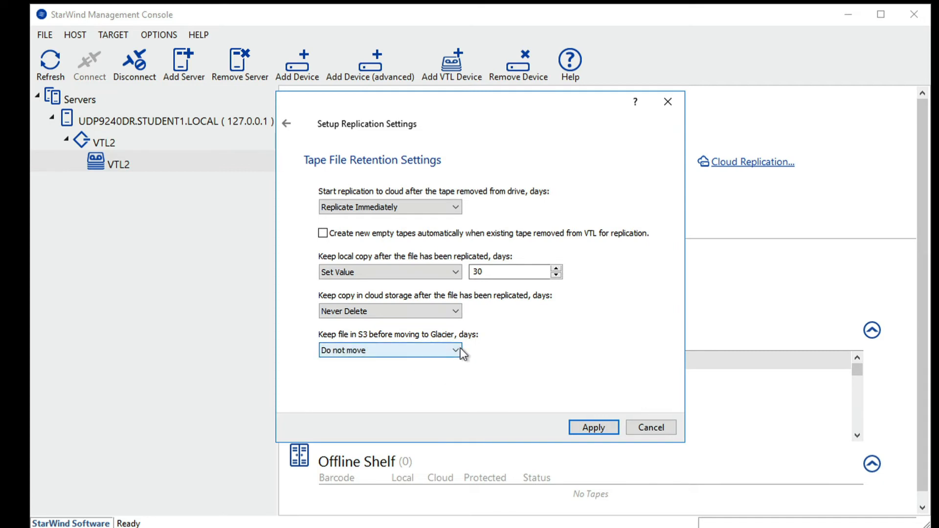
left_click(455, 352)
left_click(383, 386)
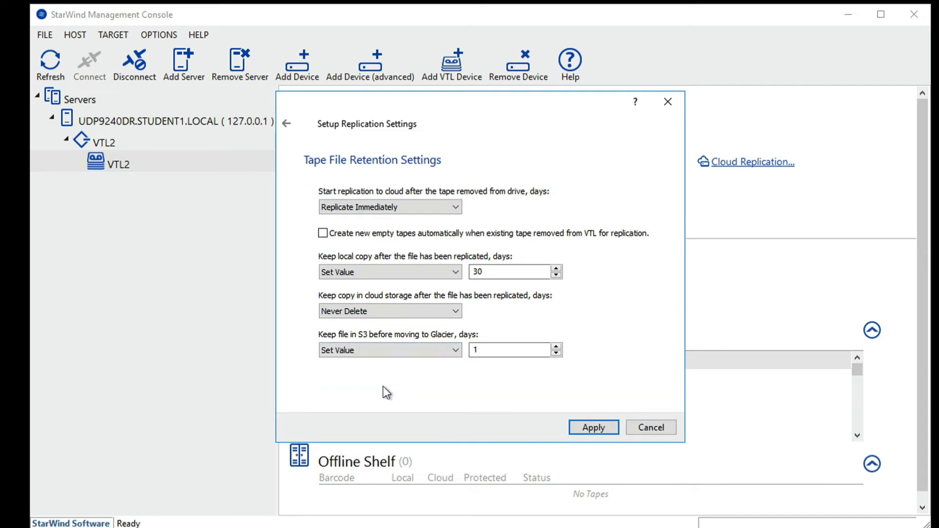
left_click(489, 351)
double_click(489, 350)
type("30")
Set files in S3 to Move During the Day to Glacier and apply the tape file retention settings
left_click(408, 350)
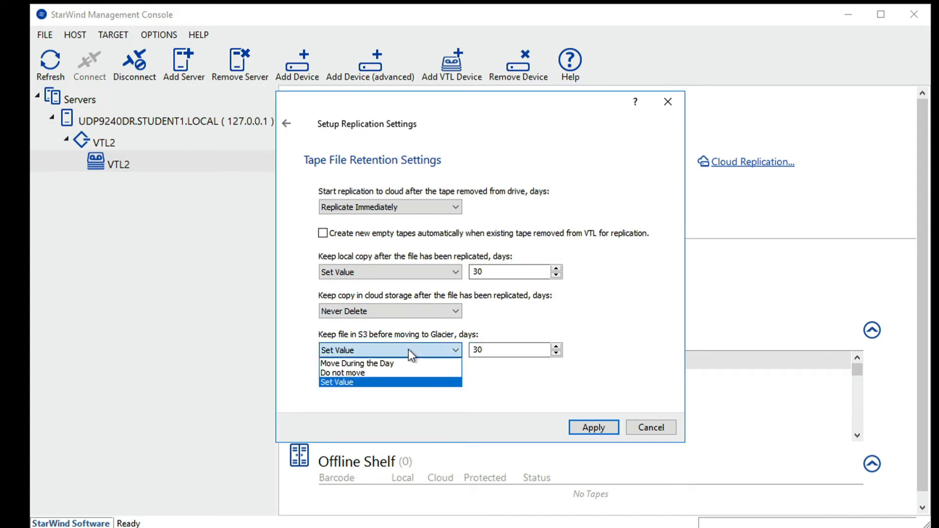
left_click(366, 362)
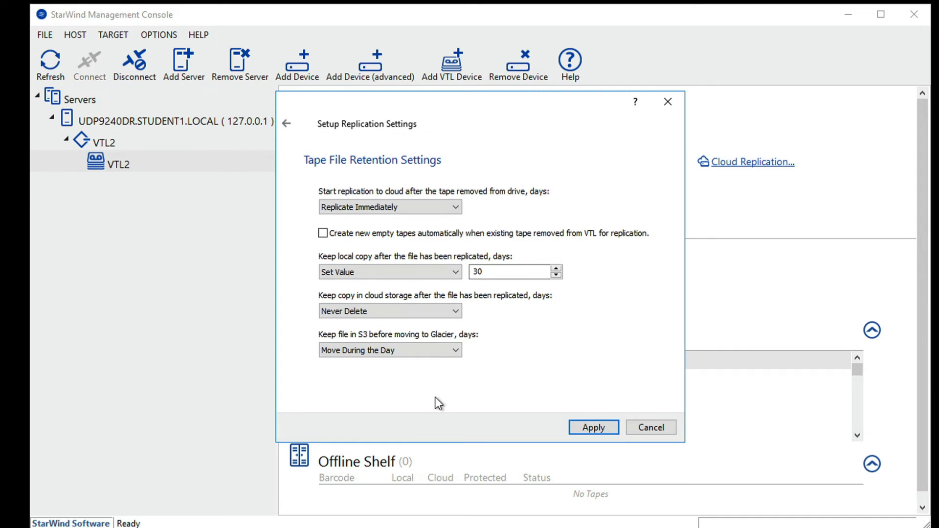
left_click(593, 429)
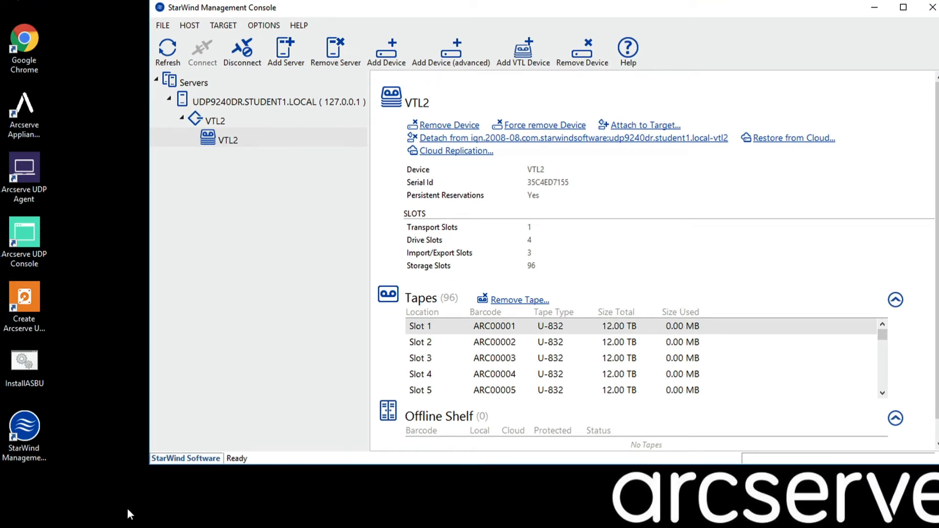
Open the Windows iSCSI Initiator, quick-connect to the StarWind target at 127.0.0.1, and accept the initiator properties
key("super")
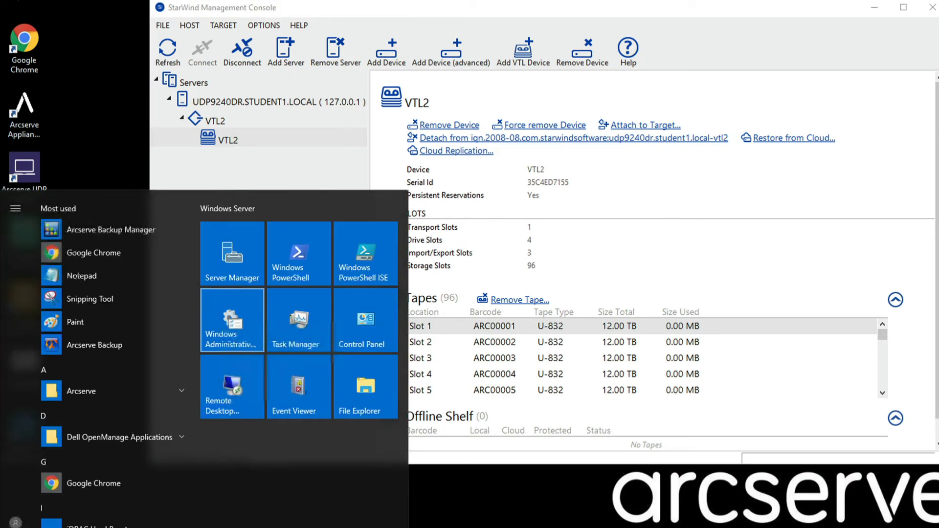
type("iscsi")
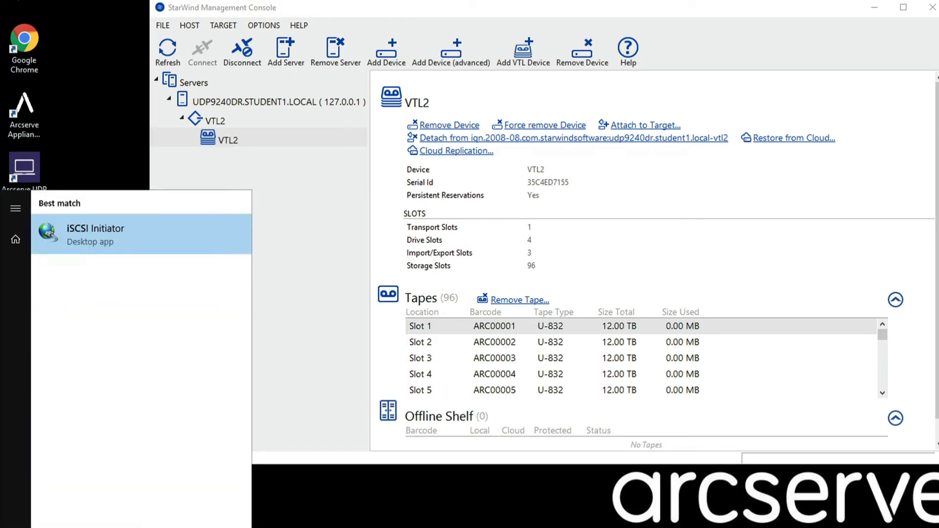
left_click(113, 243)
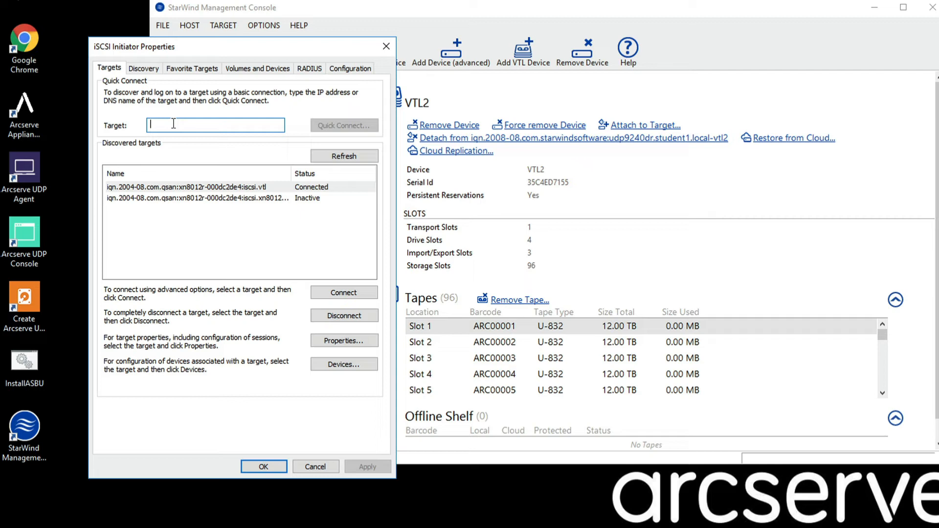
type("12")
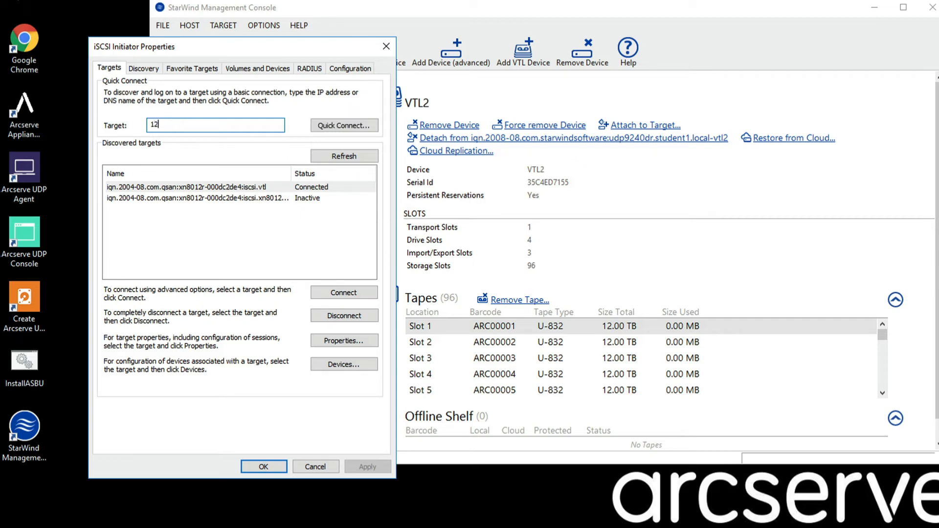
type("7.0.0.1")
left_click(331, 127)
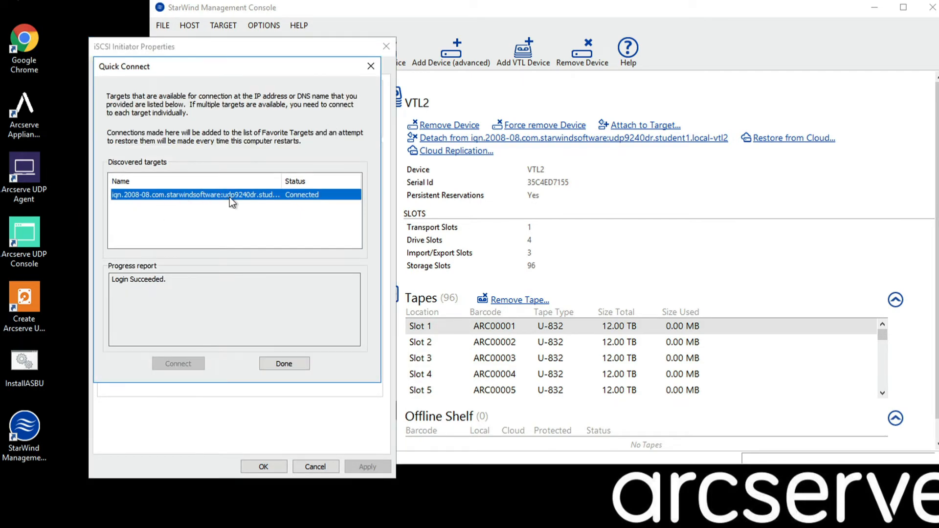
left_click(284, 364)
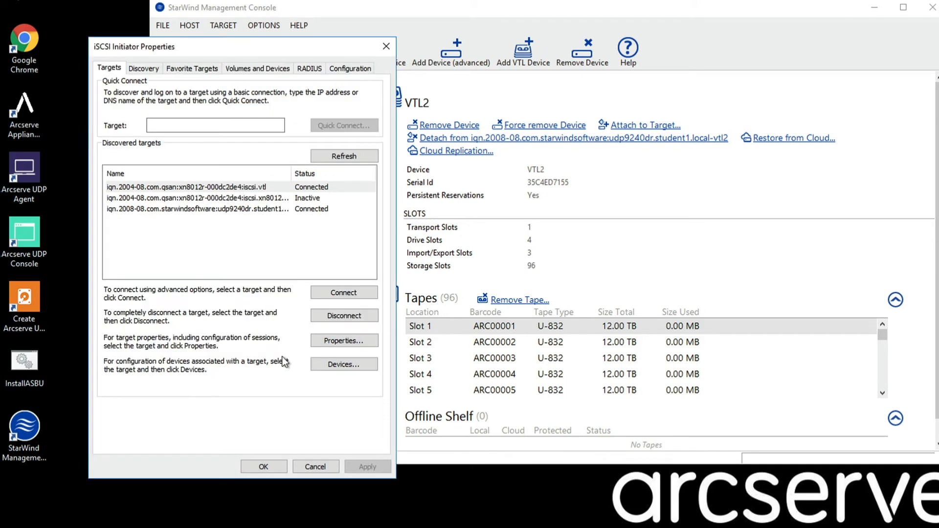
left_click(263, 467)
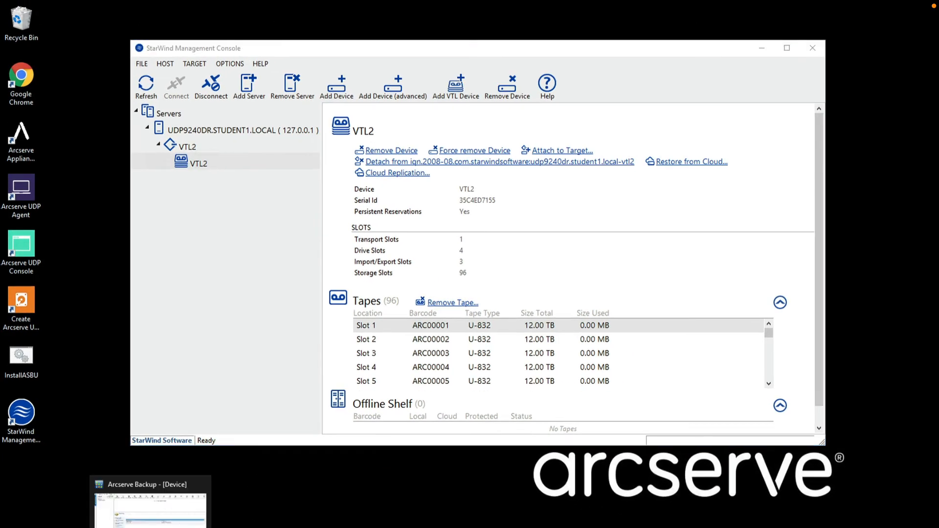
Switch to Arcserve Backup and refresh the device list of server UDP9240DR
left_click(151, 524)
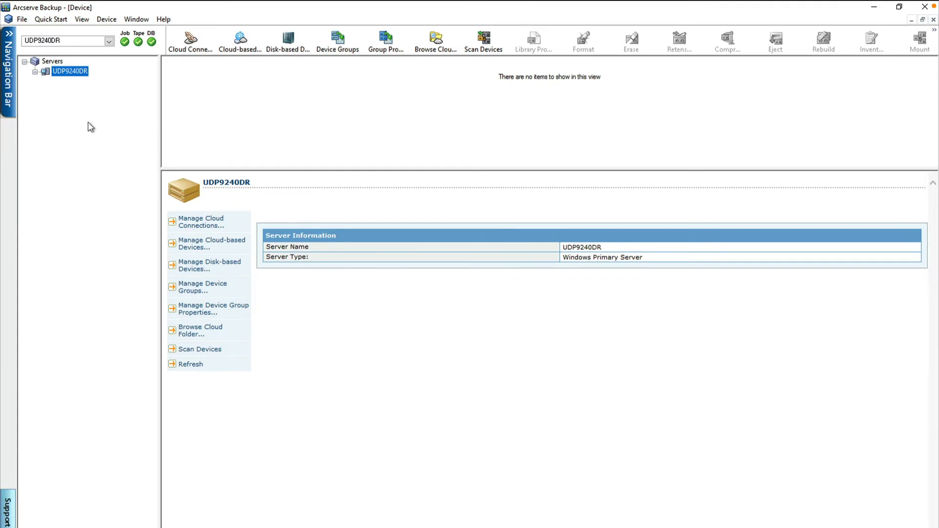
left_click(104, 19)
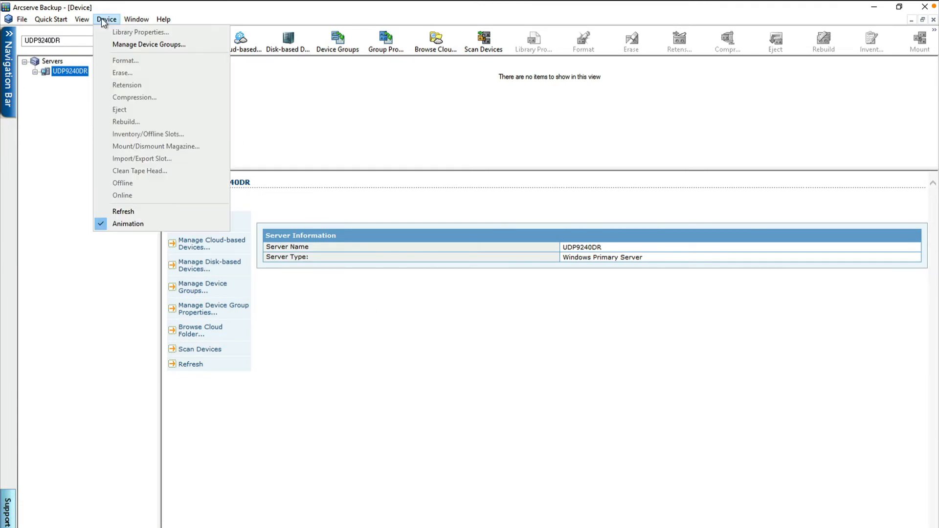
left_click(127, 211)
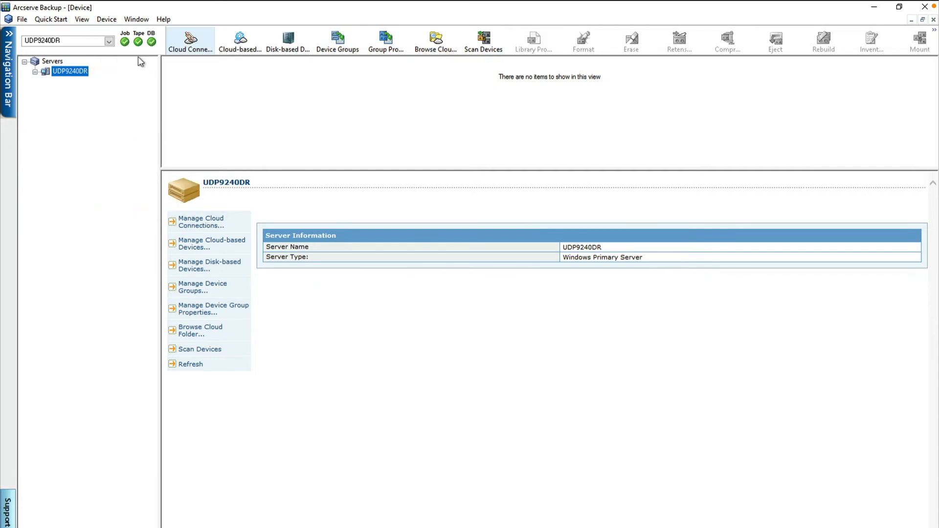
Stop and restart the Arcserve Tape Engine service in Server Admin
left_click(136, 19)
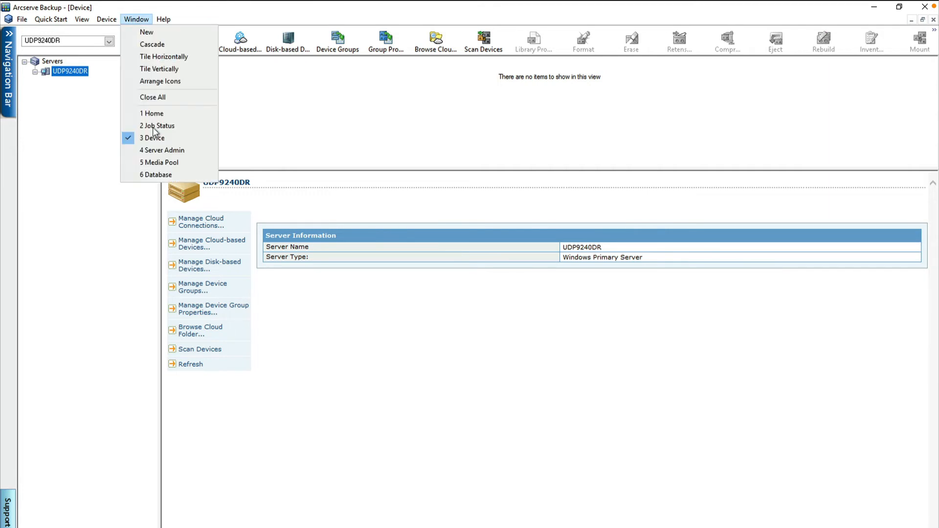
left_click(165, 151)
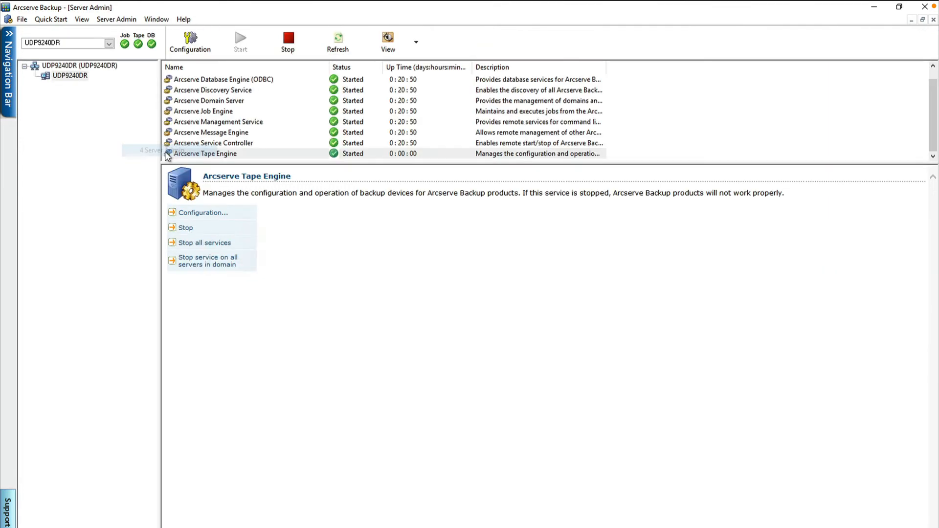
left_click(218, 155)
left_click(287, 49)
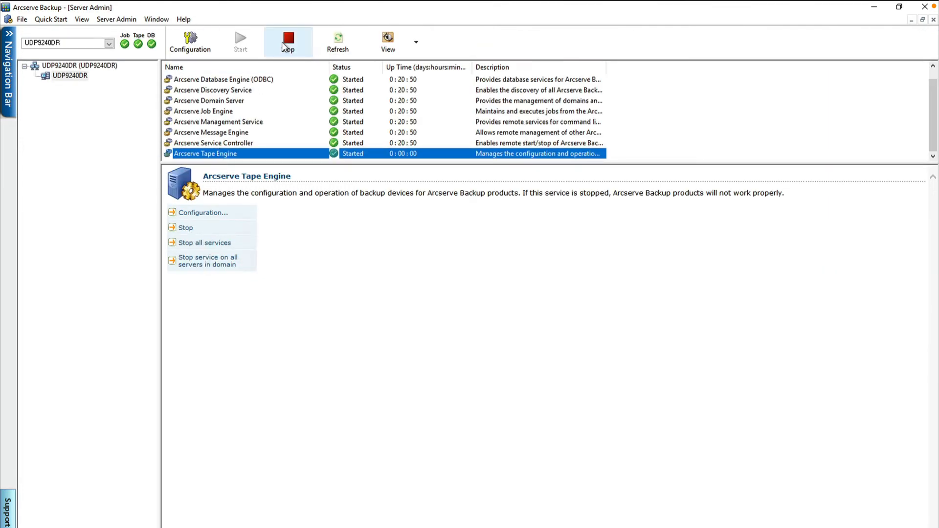
left_click(492, 313)
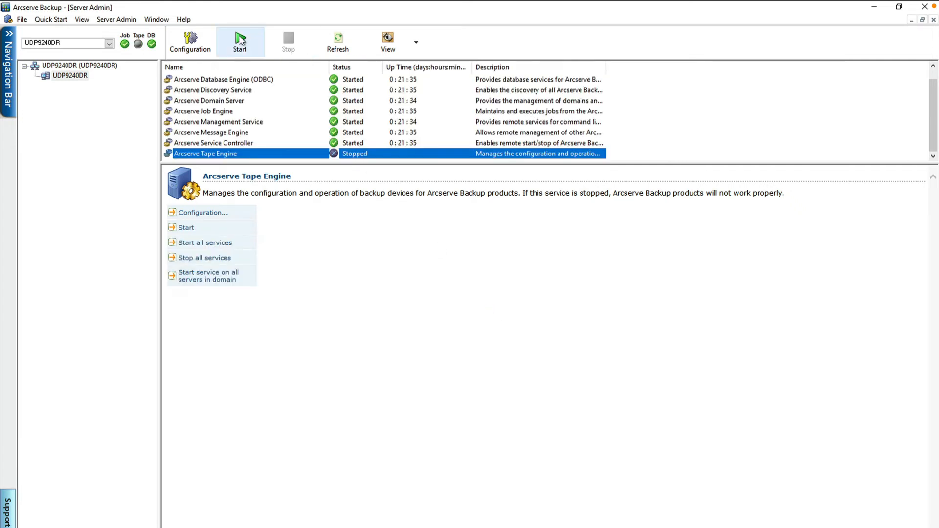
left_click(240, 41)
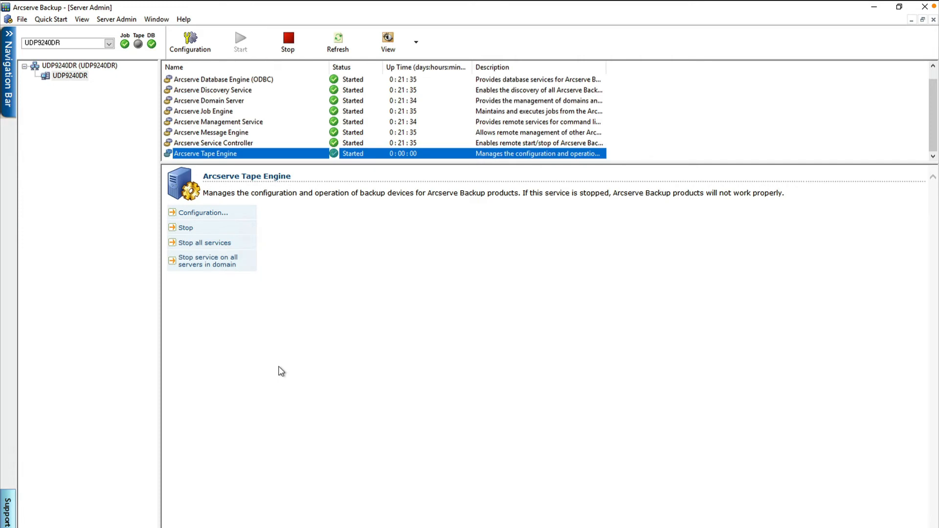
Return to the Device view and refresh the devices of server UDP9240DR
left_click(156, 19)
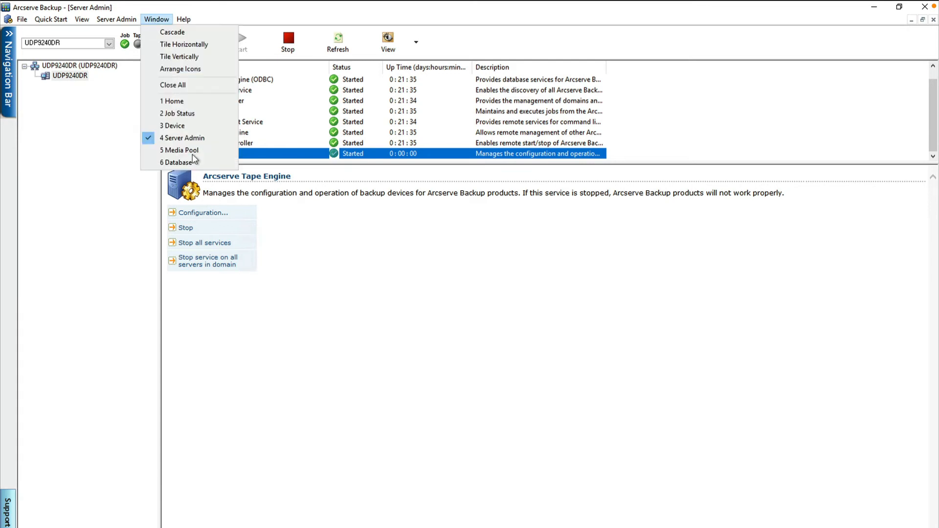
left_click(183, 127)
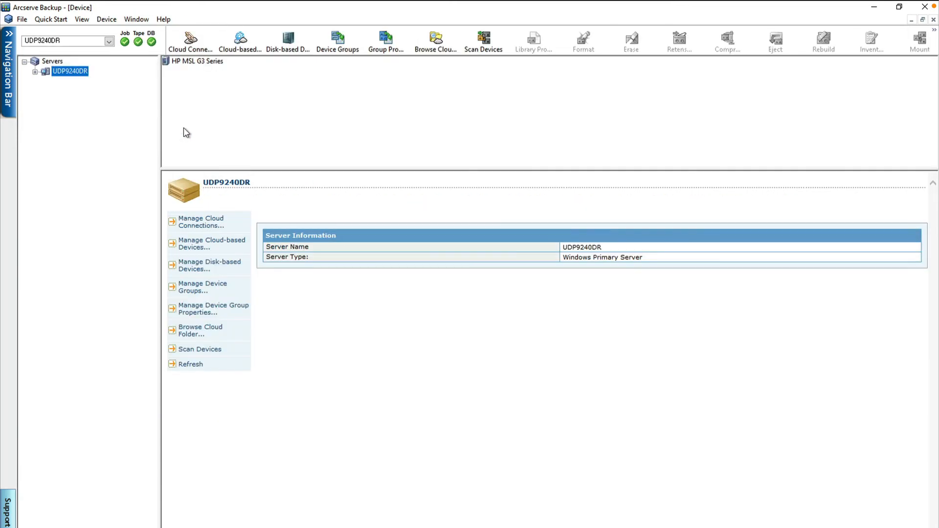
left_click(60, 20)
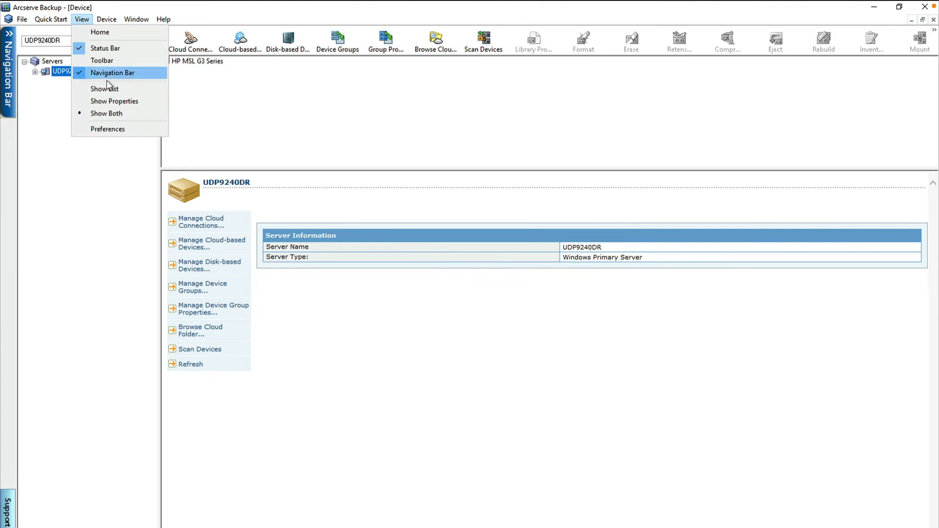
mouse_move(108, 21)
left_click(124, 213)
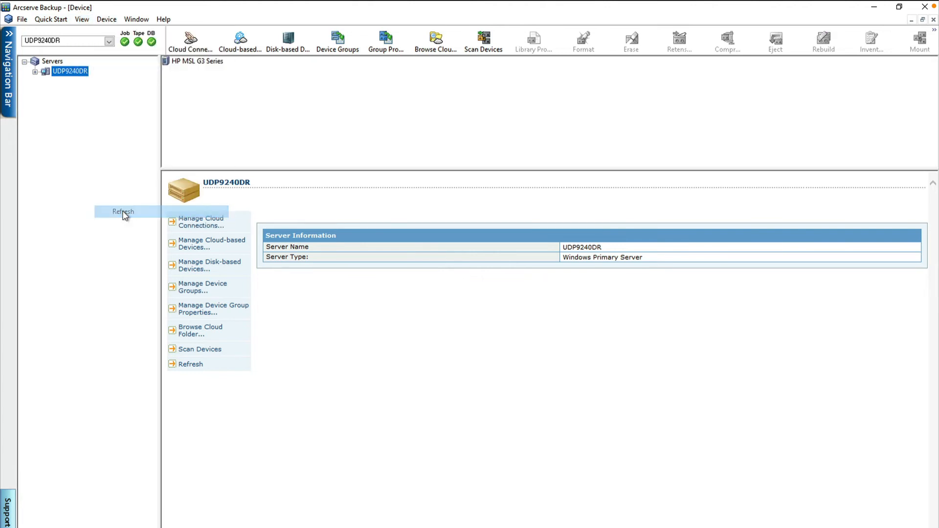
Expand server UDP9240DR and the HP MSL G3 Series library and examine its drives and tape slots
left_click(34, 72)
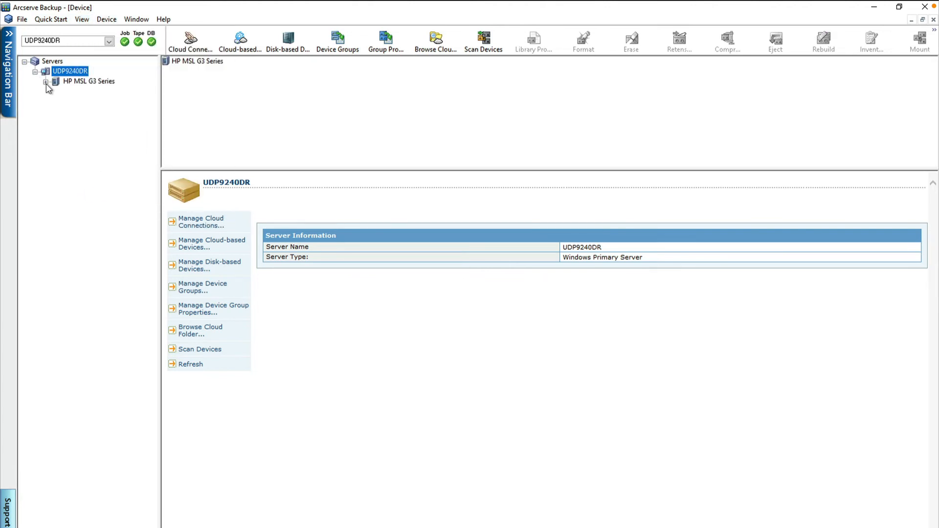
left_click(46, 83)
left_click(79, 83)
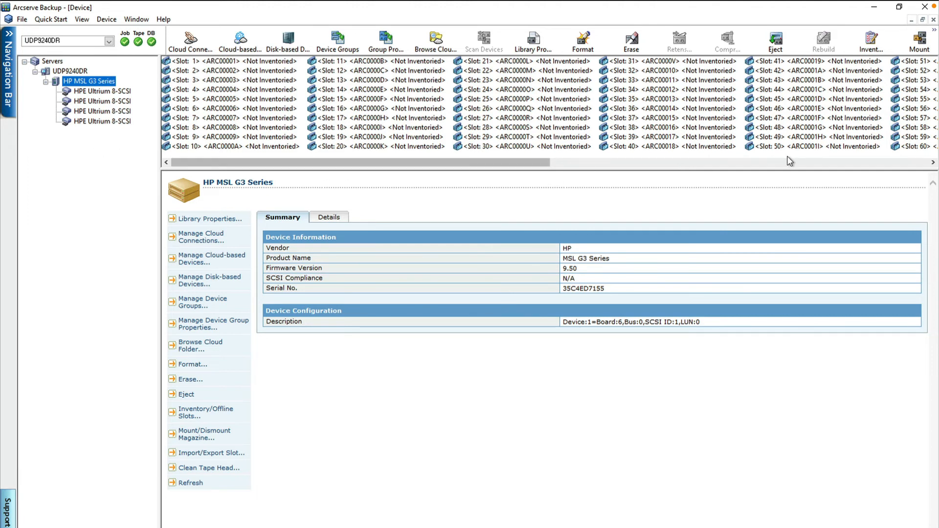
left_click(712, 166)
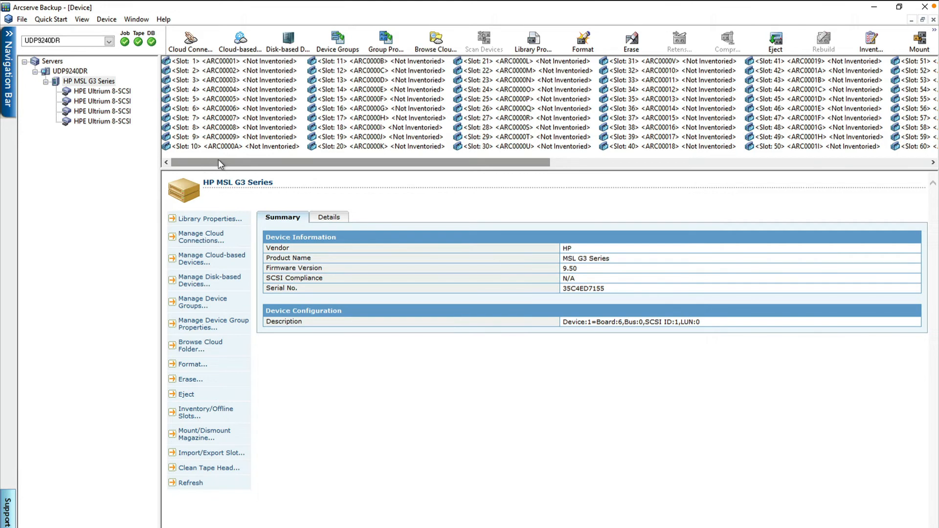
key("Down")
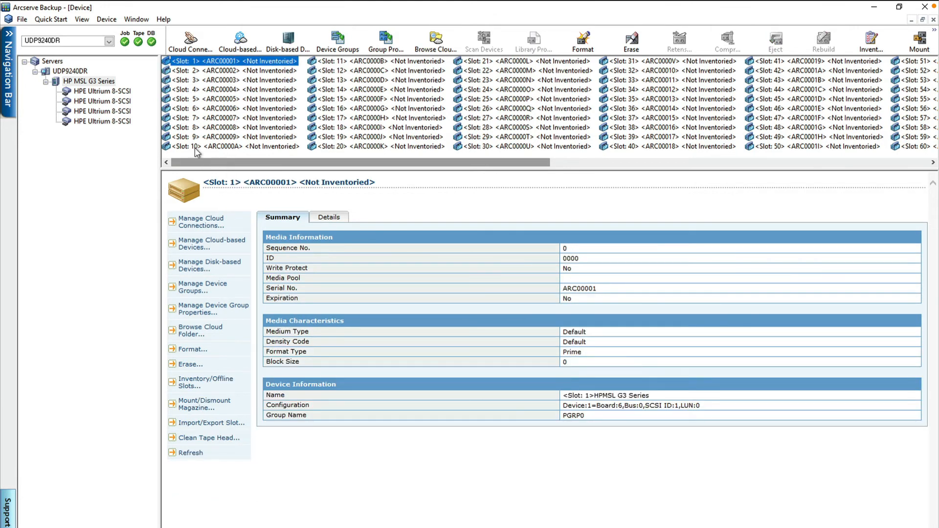
Mark the HP MSL G3 Series library as a VTL in its library properties
left_click(93, 82)
right_click(94, 85)
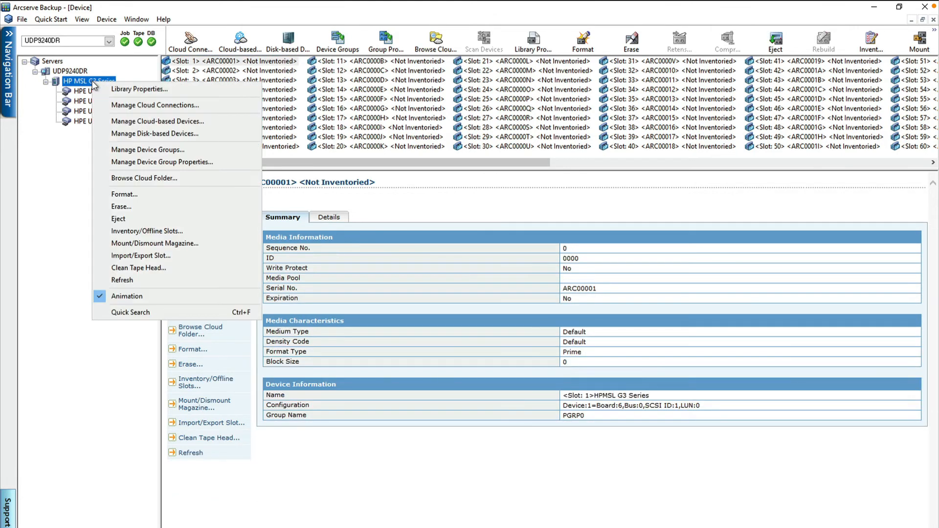
left_click(133, 89)
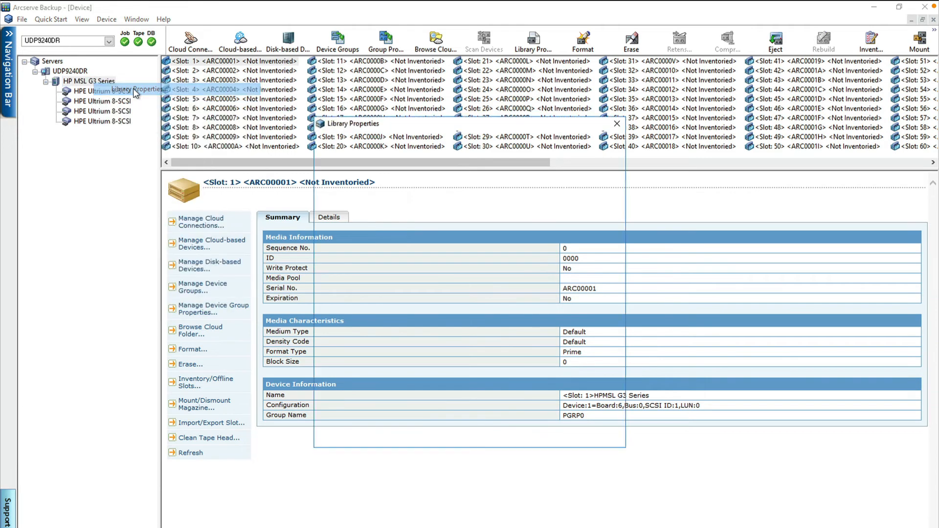
left_click(344, 291)
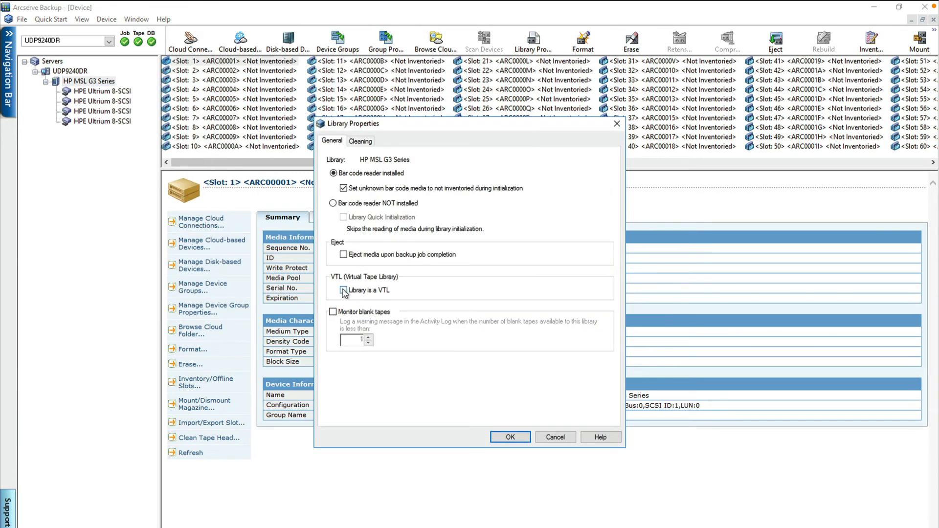
left_click(508, 439)
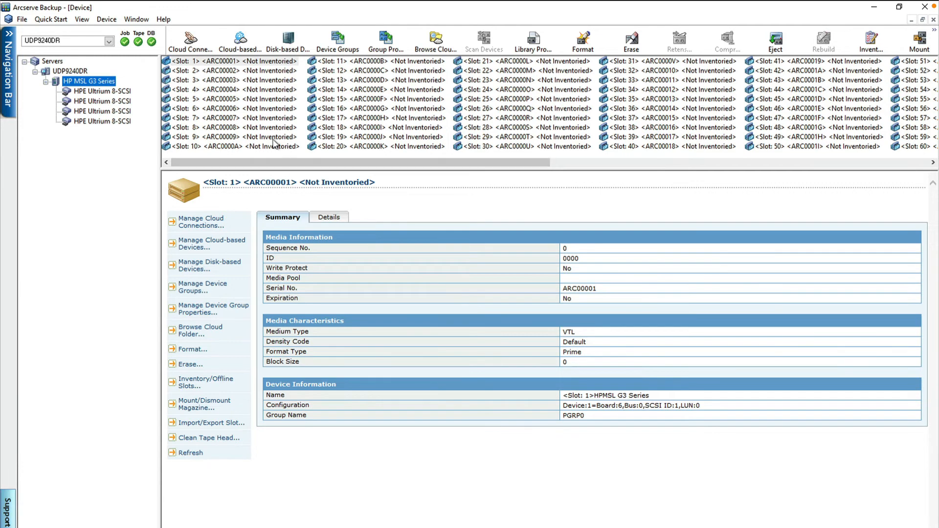
Run a Quick Inventory on all library slots from 1 to 96 and close the completion message
left_click(196, 385)
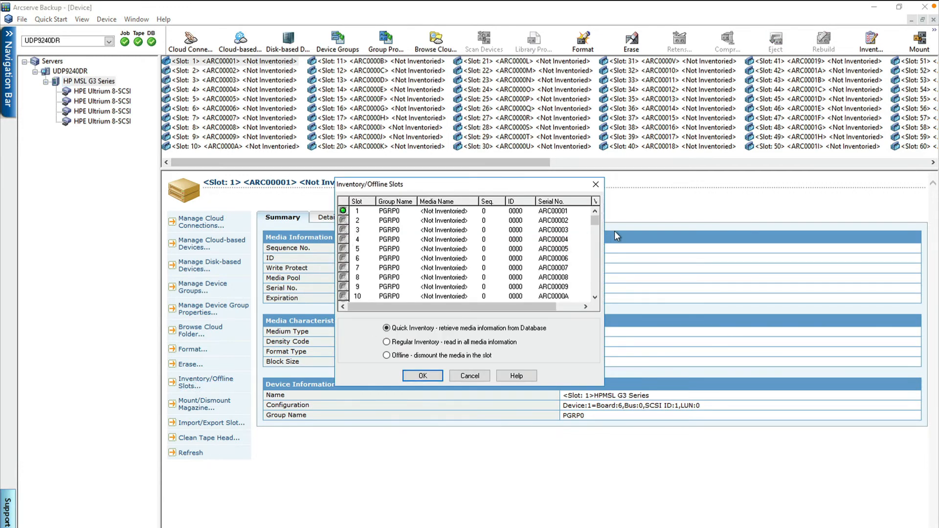
left_click_drag(594, 219, 594, 289)
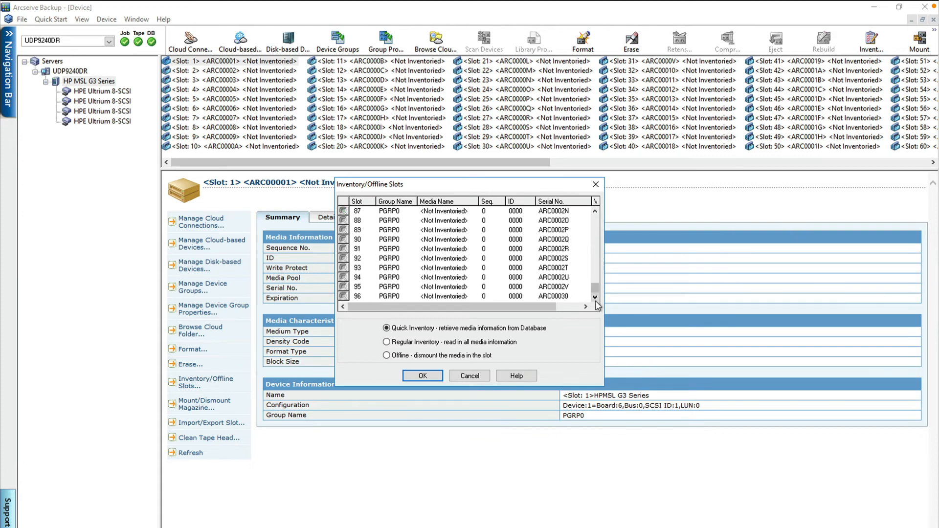
left_click(356, 296, "shift")
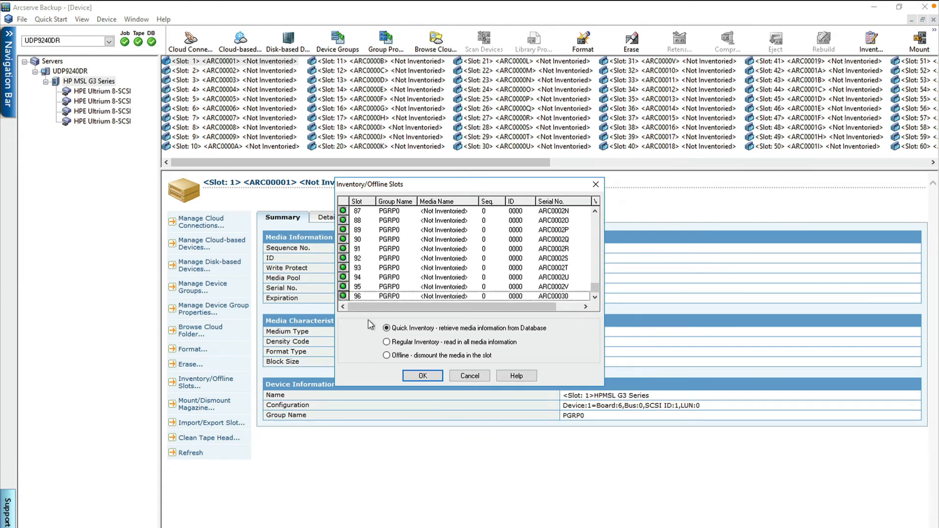
left_click(422, 375)
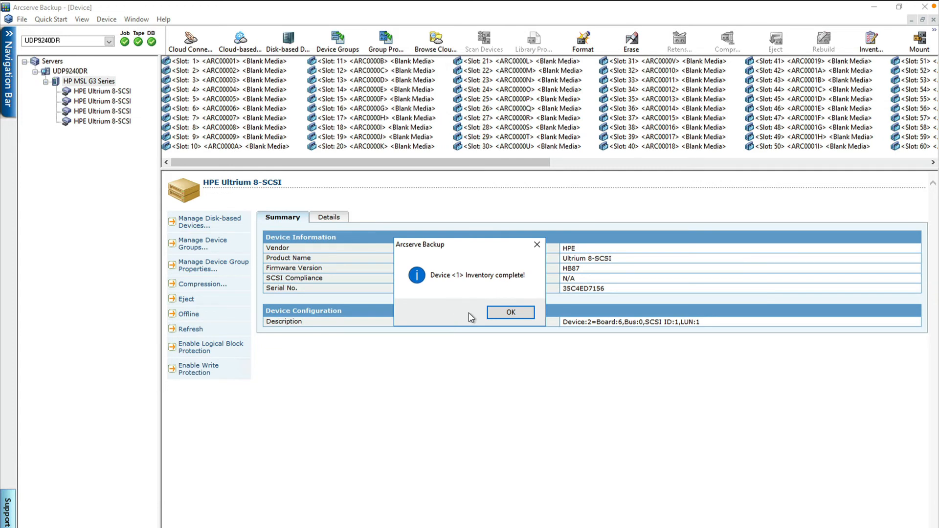
left_click(509, 314)
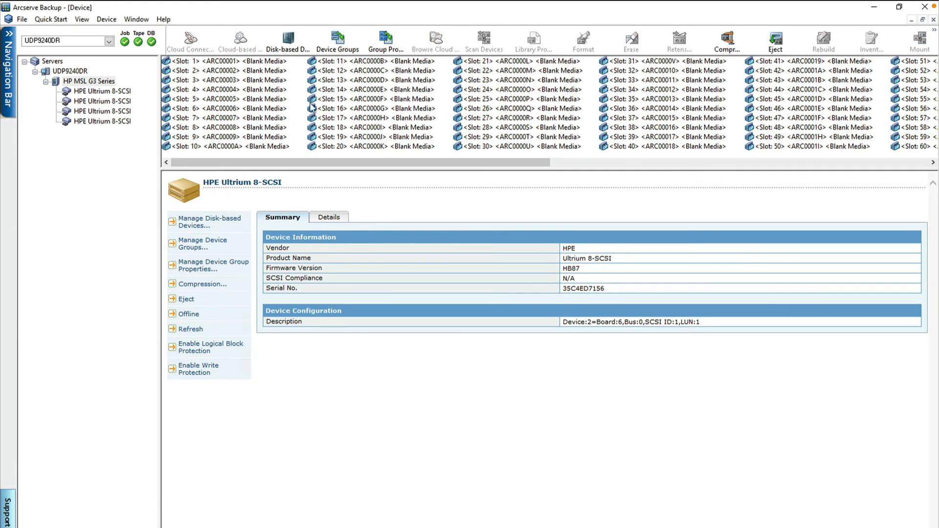
Start a new backup job and select the SQLServer and temp folders on drive E: of SQL02 as its source
left_click_drag(271, 166, 194, 130)
left_click(51, 20)
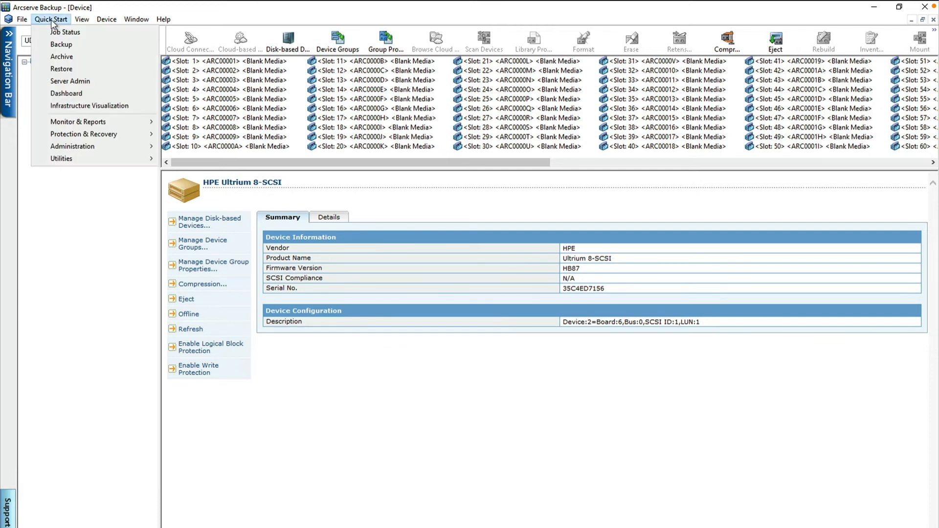
left_click(63, 44)
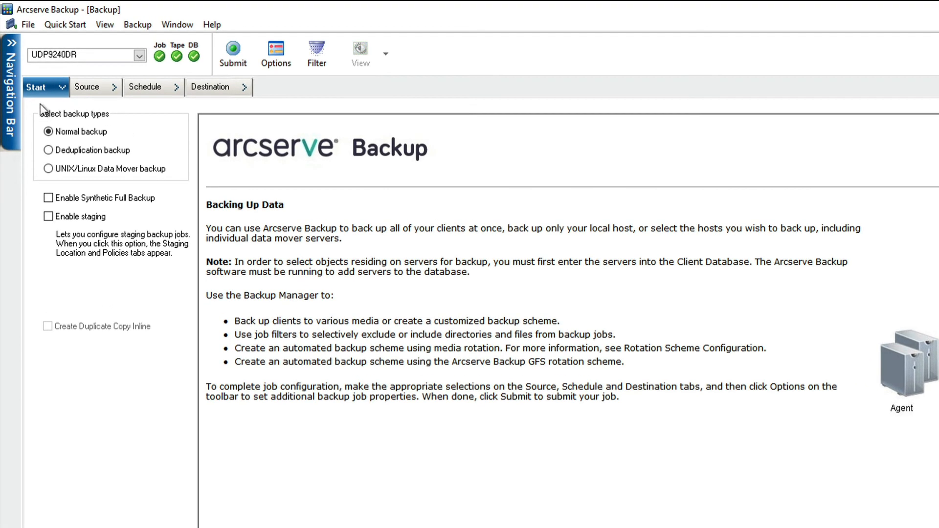
left_click(100, 88)
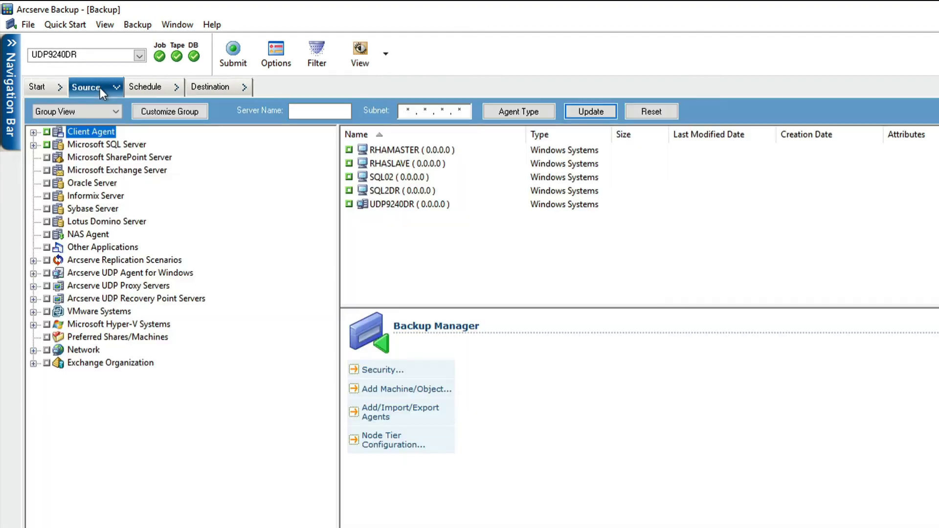
left_click(33, 132)
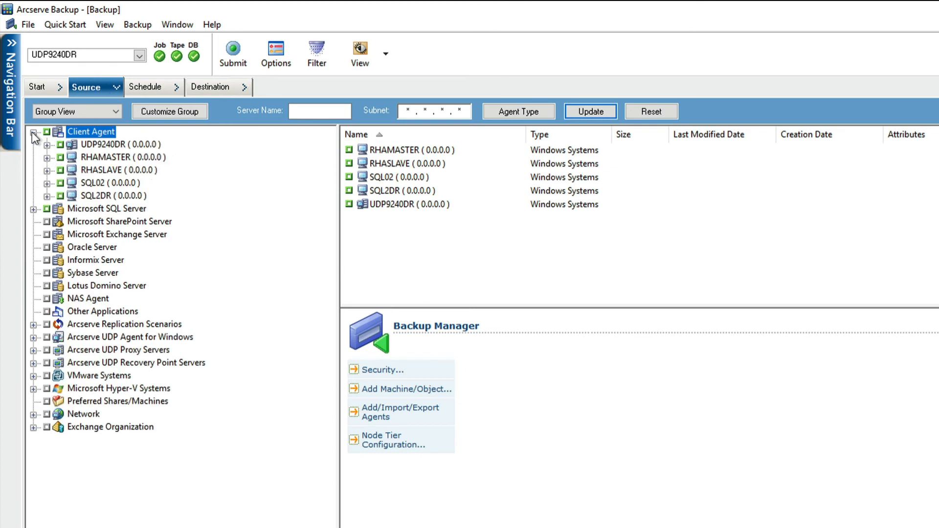
left_click(47, 183)
left_click(47, 183)
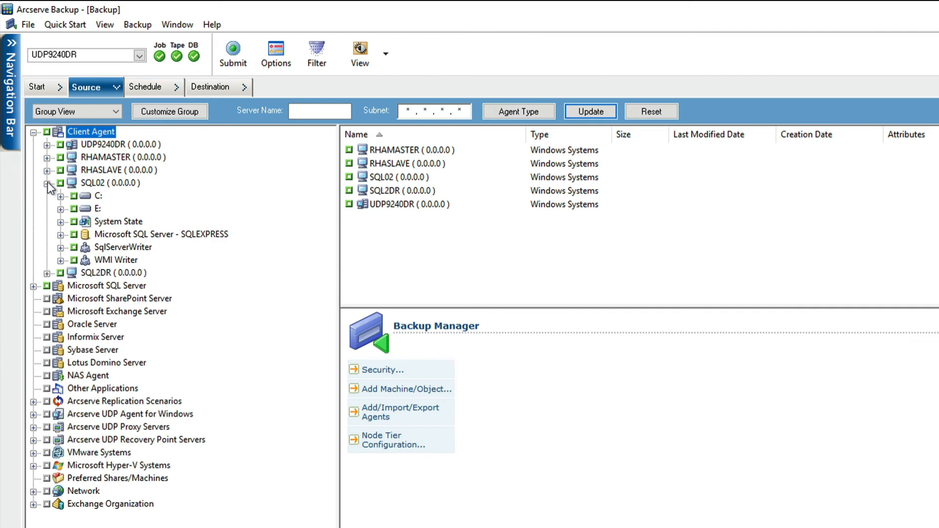
left_click(61, 209)
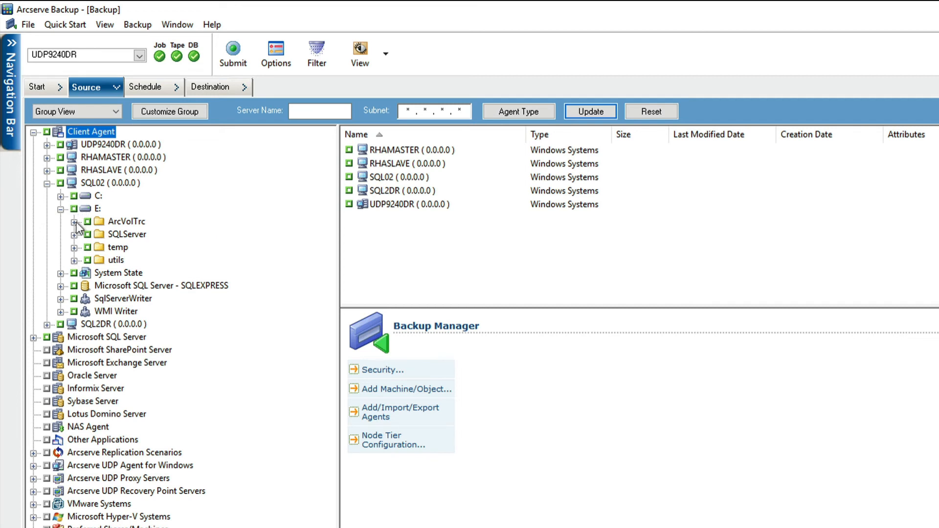
left_click(88, 234)
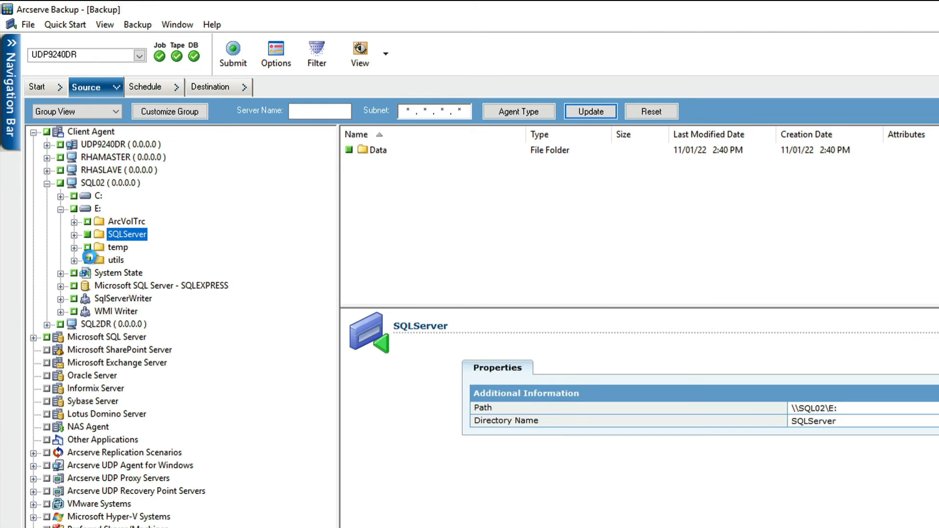
left_click(88, 249)
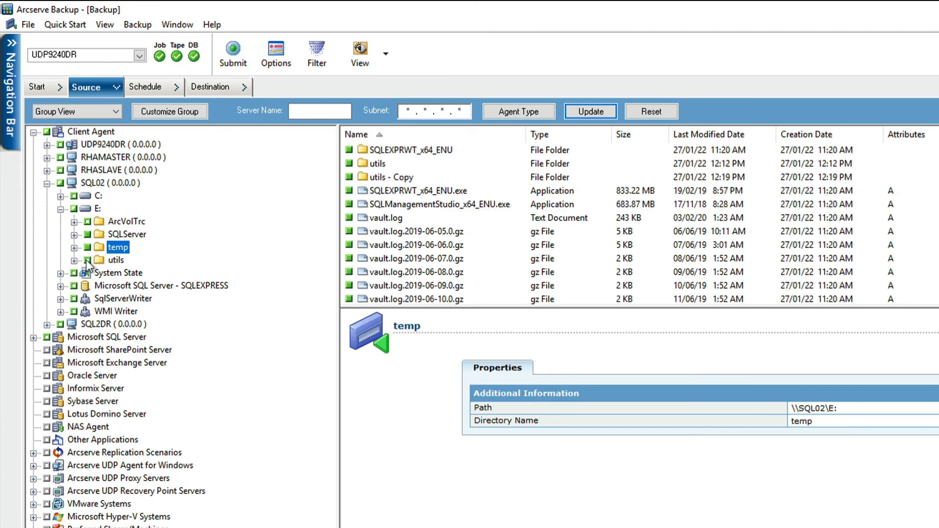
Review the backup job's schedule and destination, and set its global options to Use VSS and Eject media upon completion
left_click(157, 88)
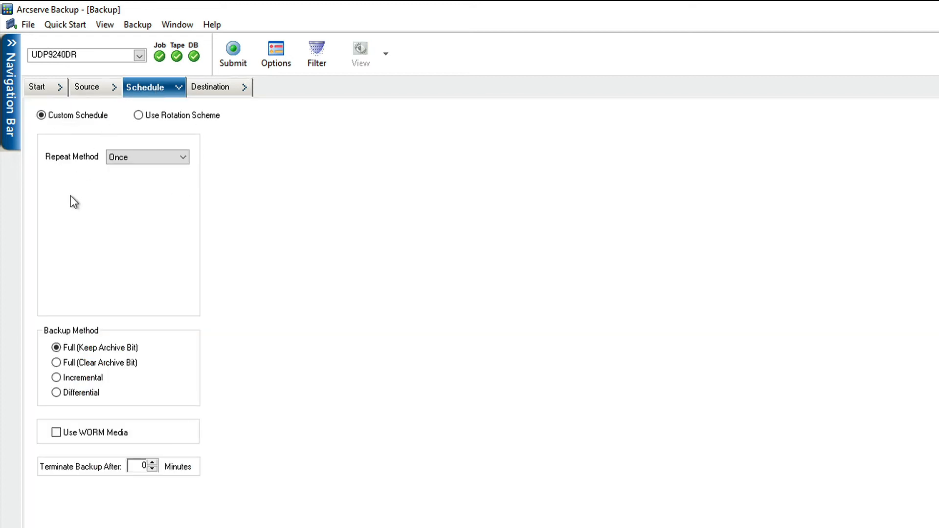
left_click(229, 87)
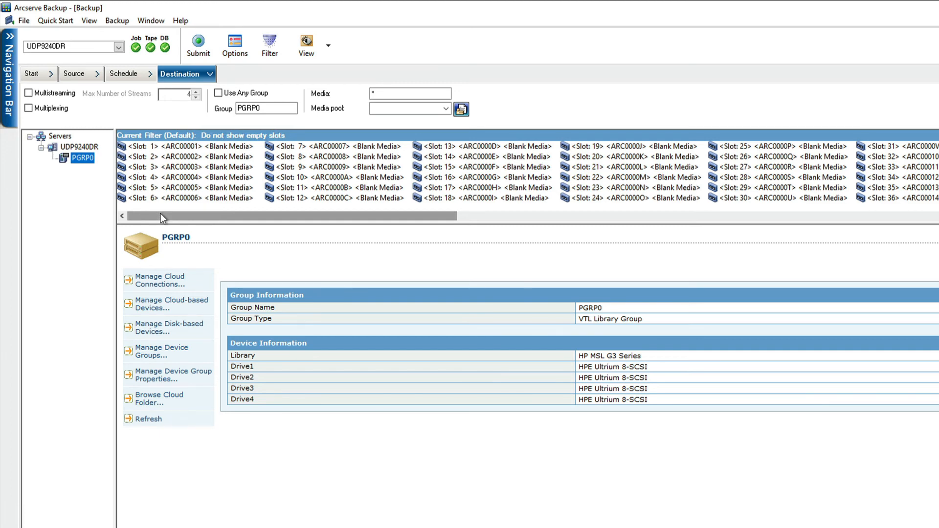
left_click(235, 49)
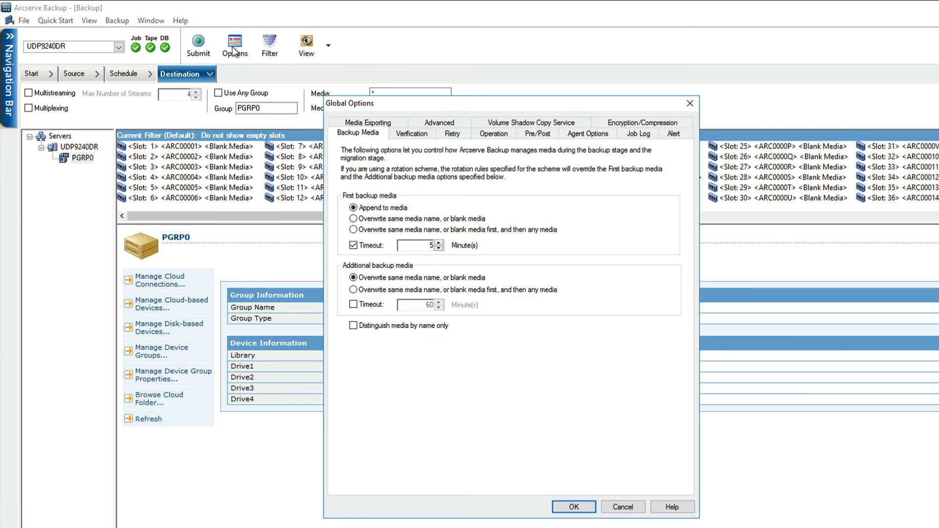
left_click(526, 125)
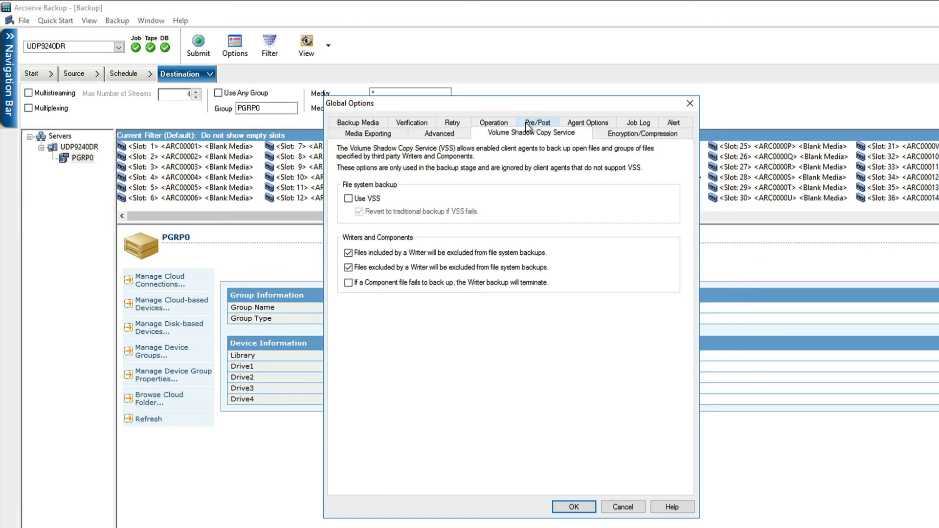
left_click(348, 198)
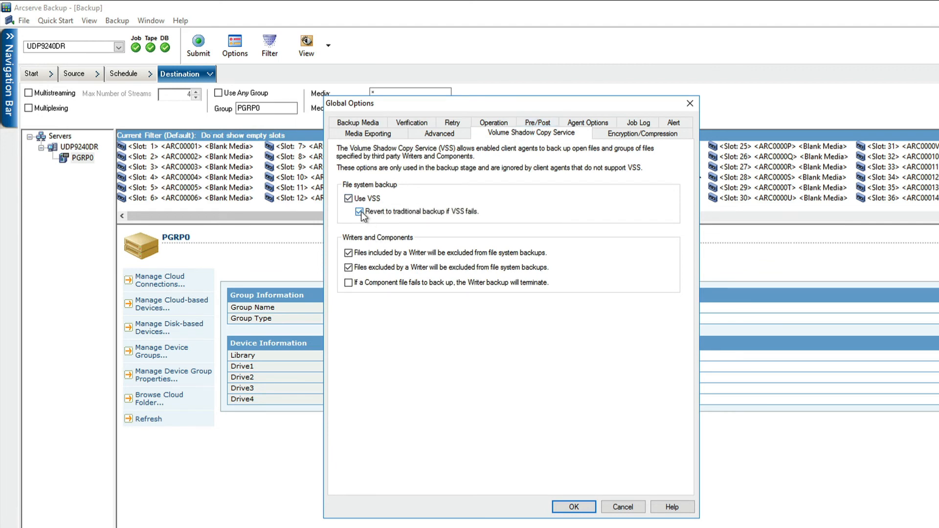
left_click(494, 123)
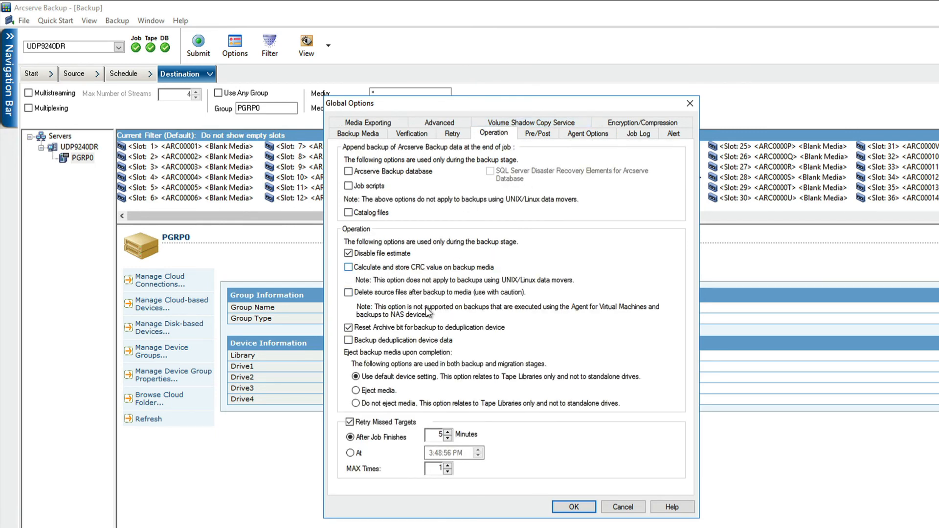
left_click(356, 390)
left_click(573, 507)
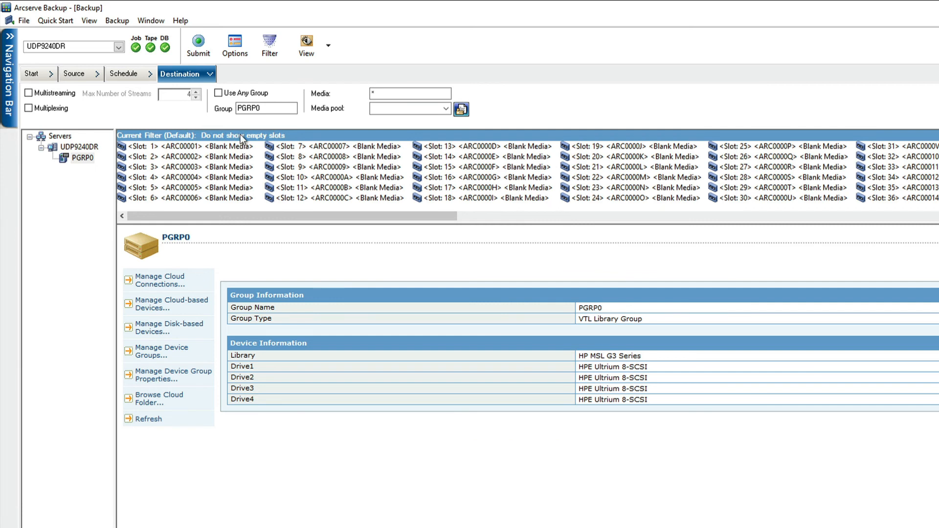
Submit the backup job to run immediately under the name "Backup Demo [Custom]", accepting the listed security information
left_click(198, 47)
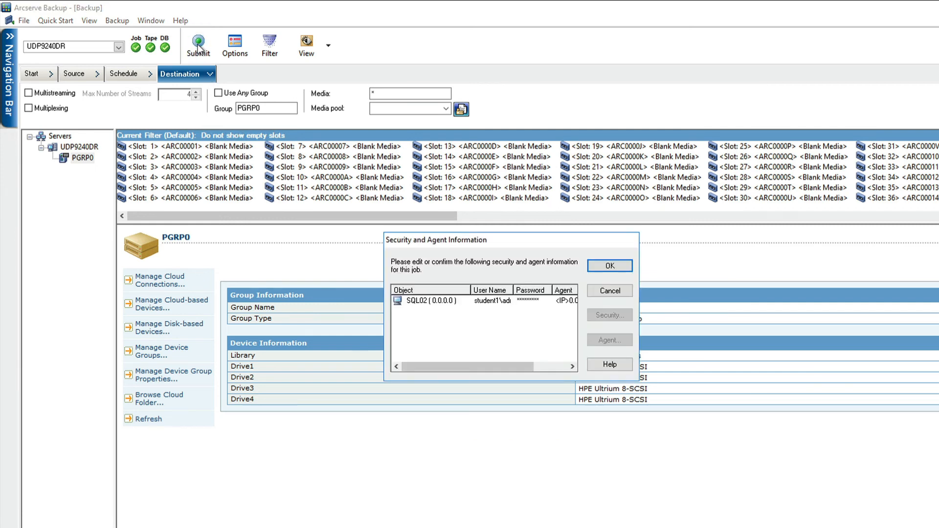
left_click(620, 267)
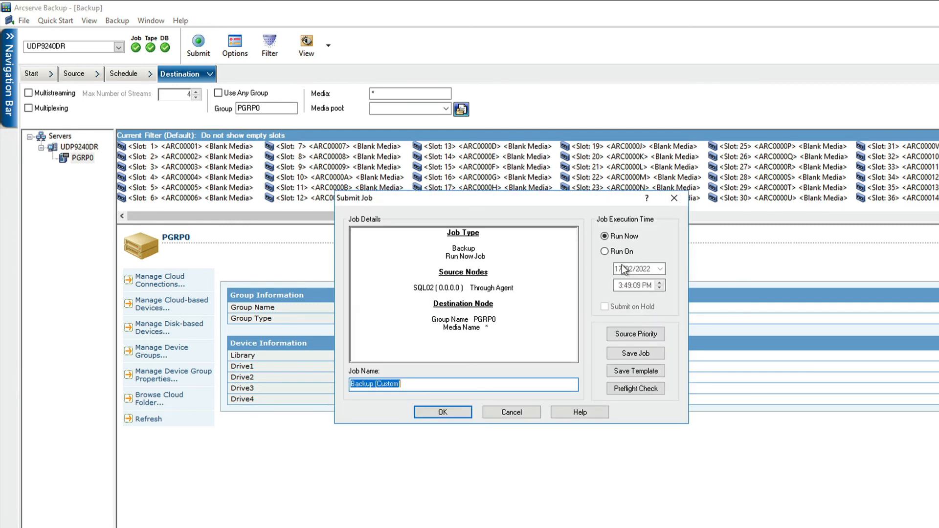
left_click(375, 384)
type("Demo")
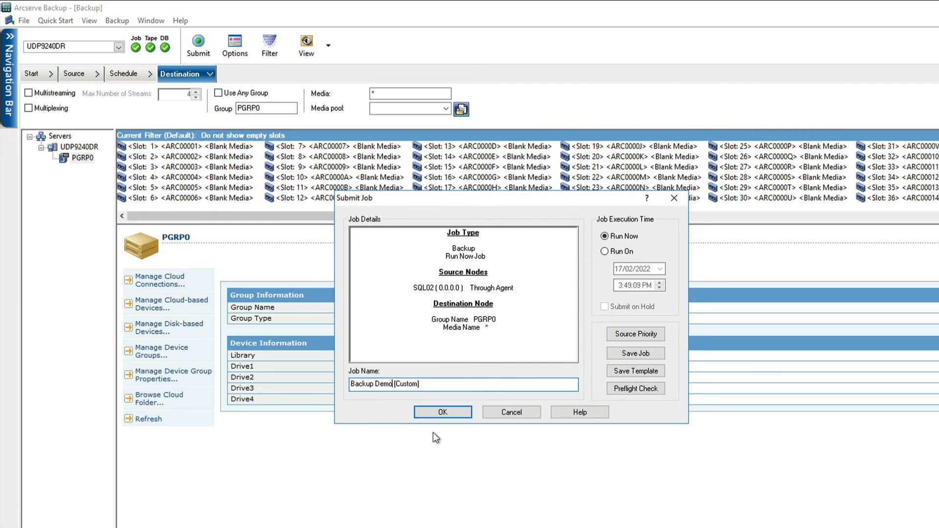
left_click(435, 412)
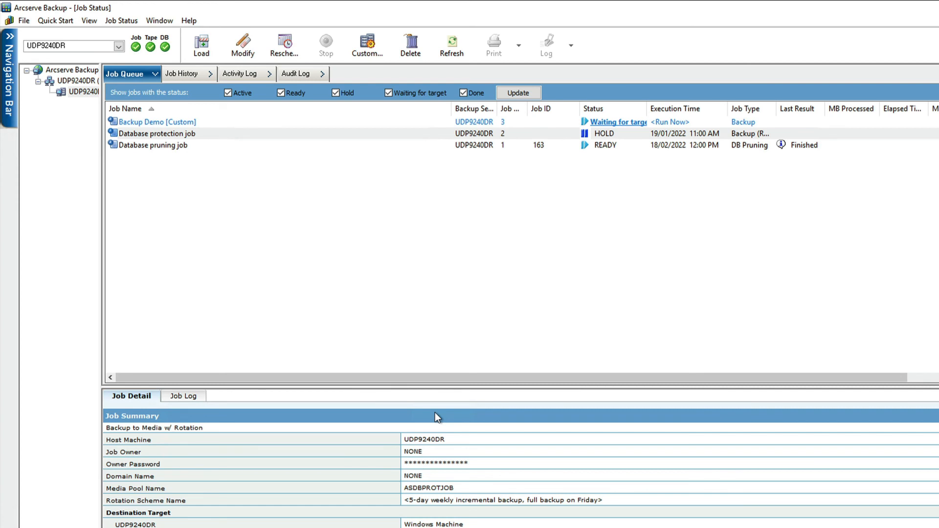
Monitor the Backup Demo job until it completes, and return to the Device view to examine the library slots
left_click(384, 124)
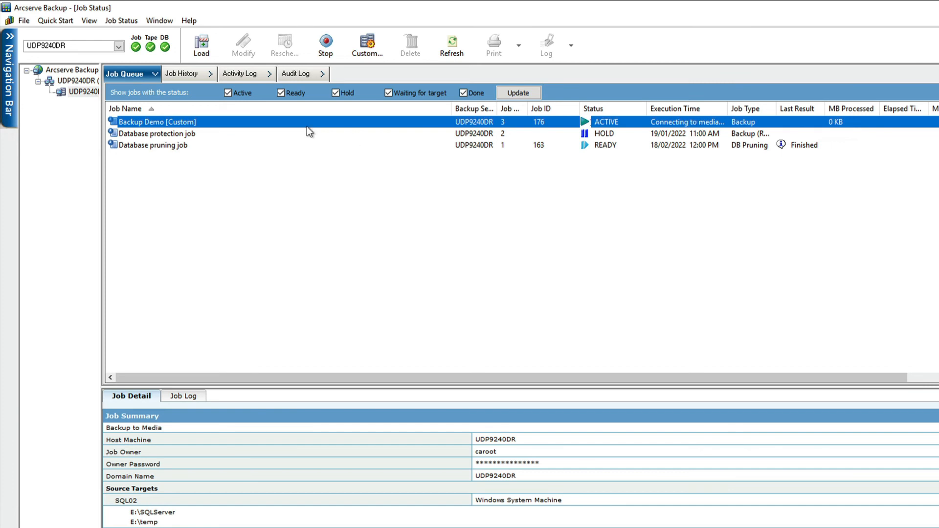
double_click(196, 122)
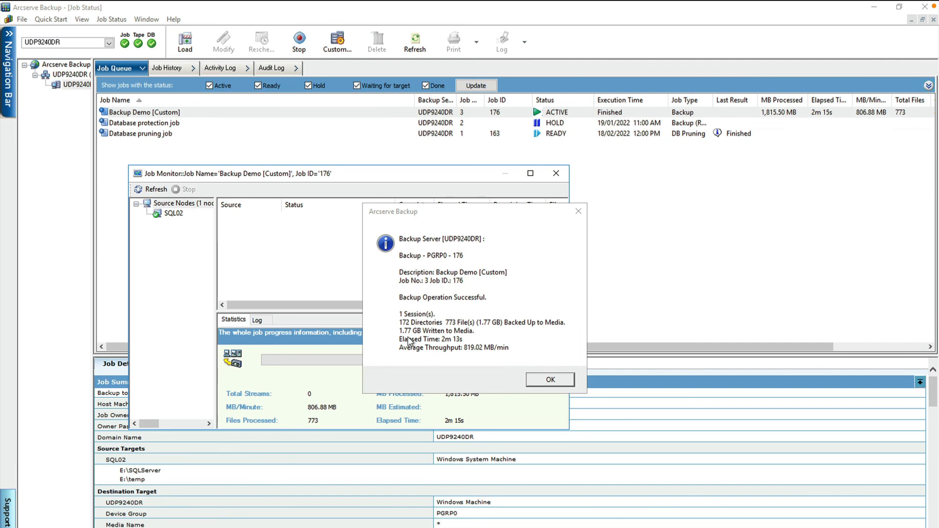
left_click(552, 381)
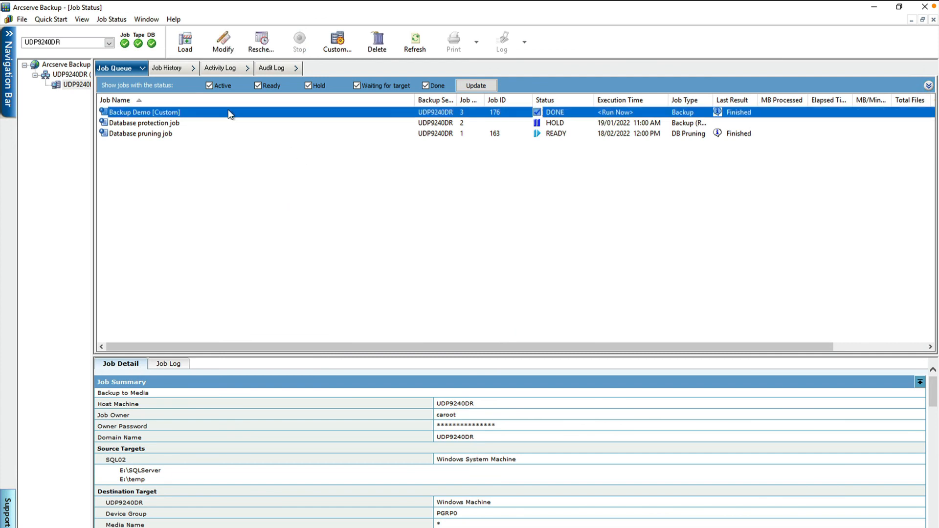
left_click(157, 22)
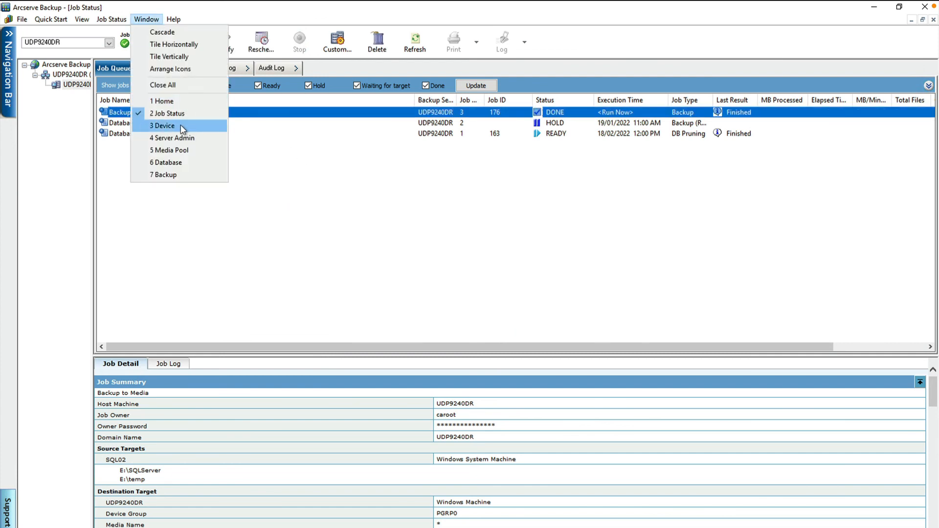
left_click(176, 126)
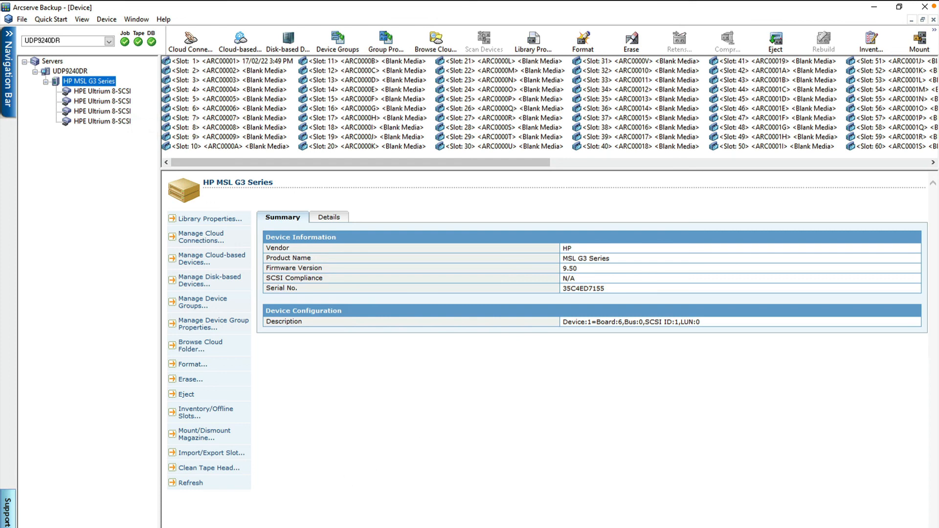
Switch to StarWind Management Console and remove tape ARC00001 in slot 1 of VTL2 to the Offline Shelf
left_click(328, 527)
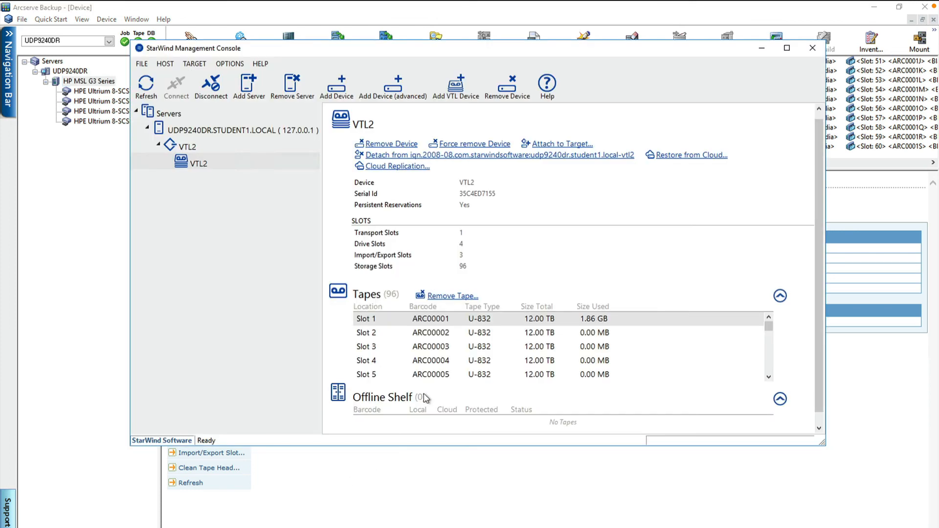
left_click(491, 318)
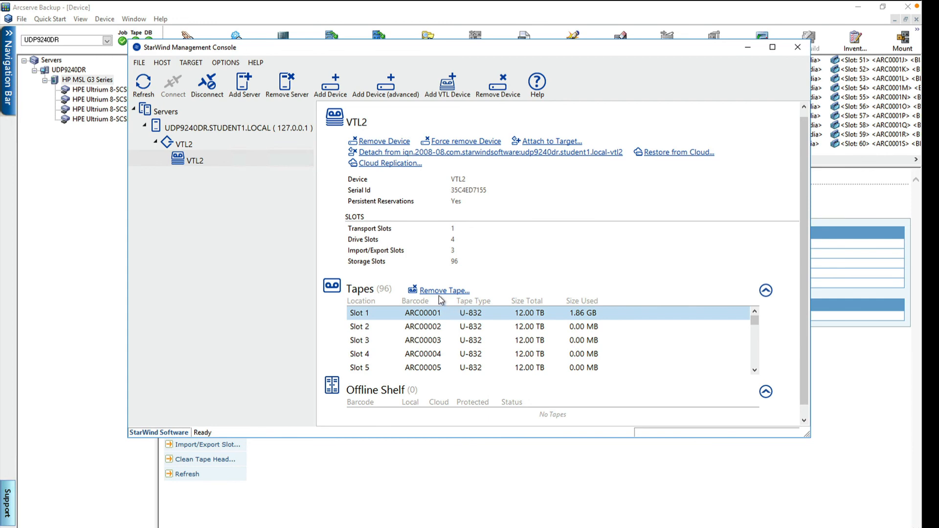
left_click(435, 292)
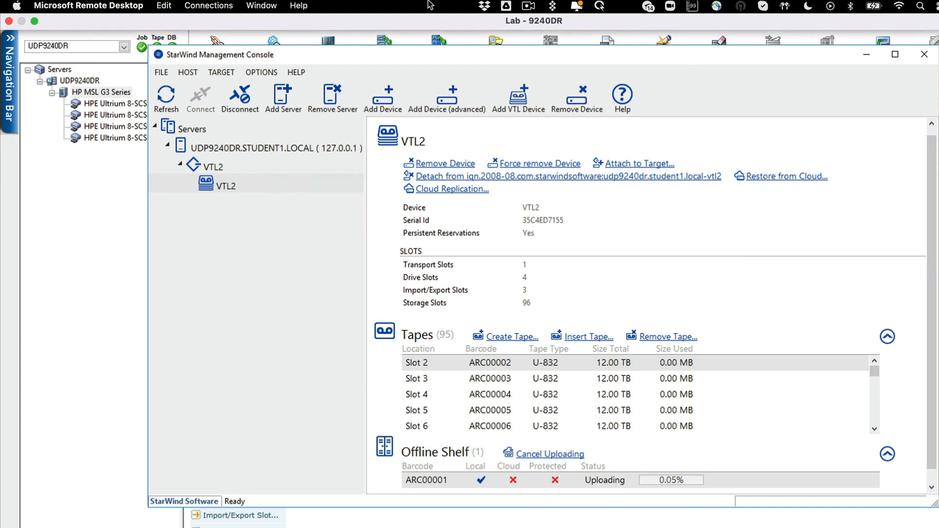
left_click(534, 10)
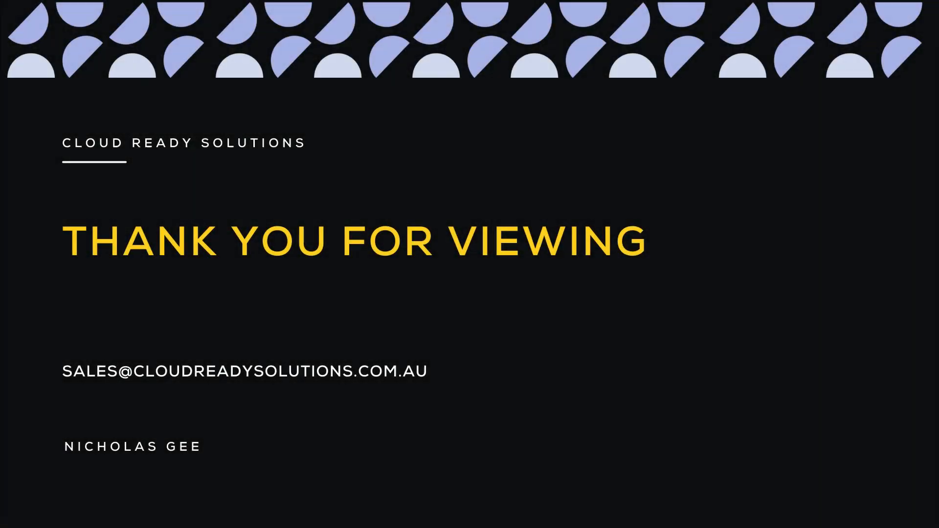